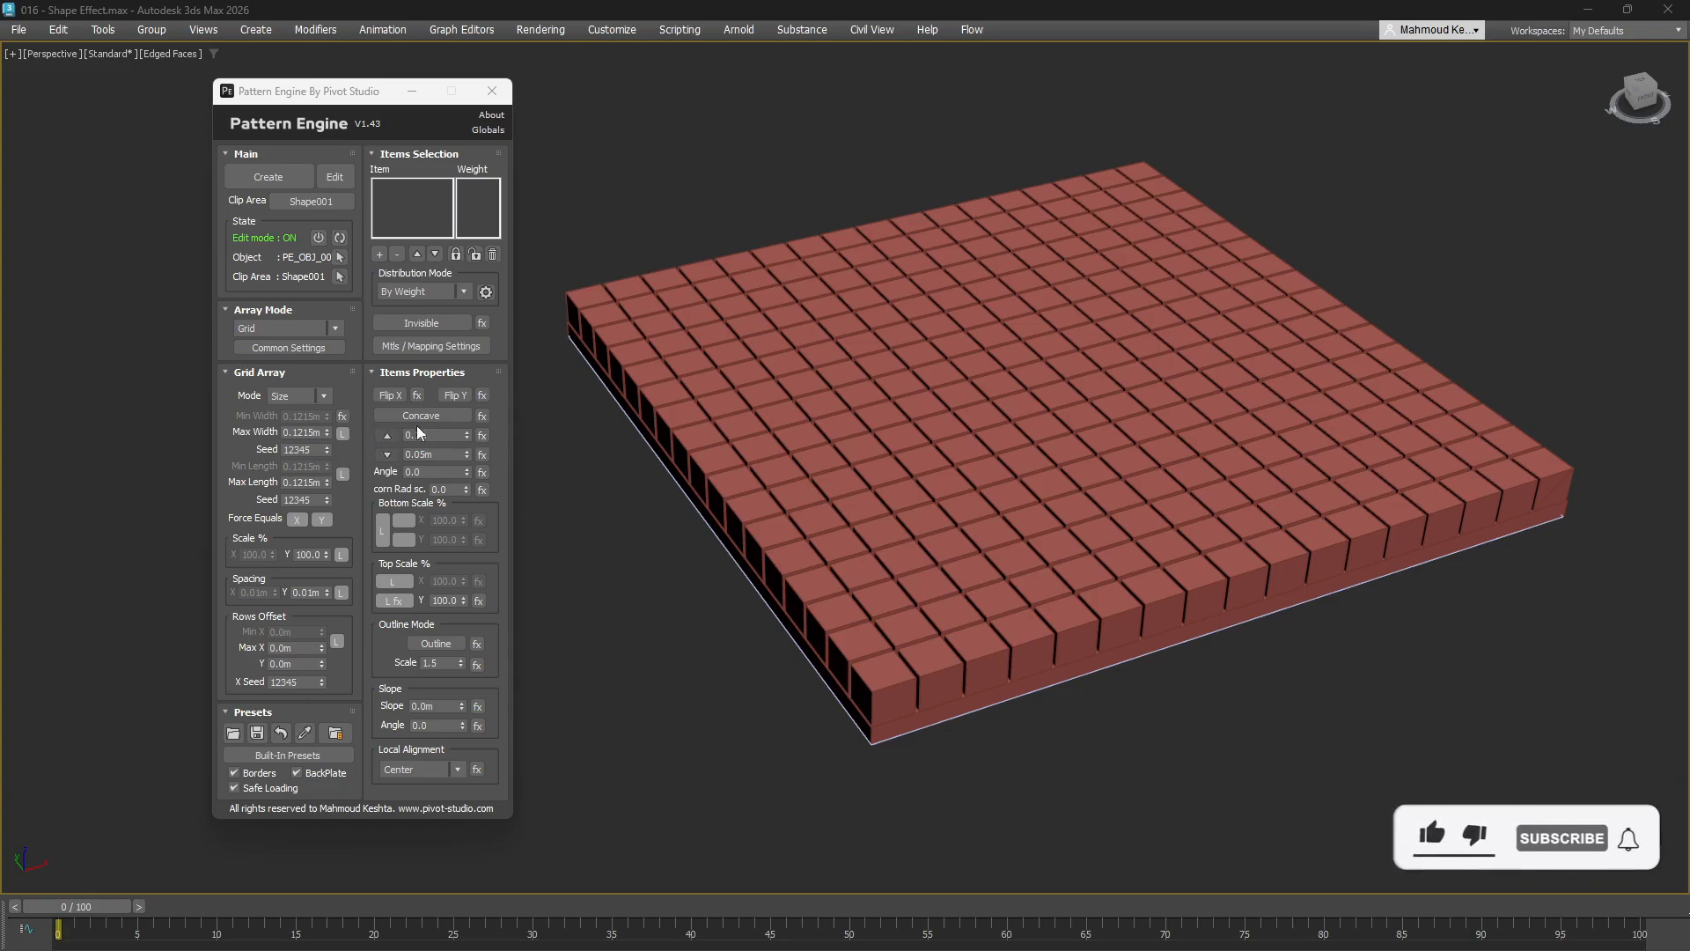
Step: Add a Shape effect to the items' convex depth
{"action": "left_click", "coordinate": [482, 434]}
{"action": "left_click", "coordinate": [534, 158]}
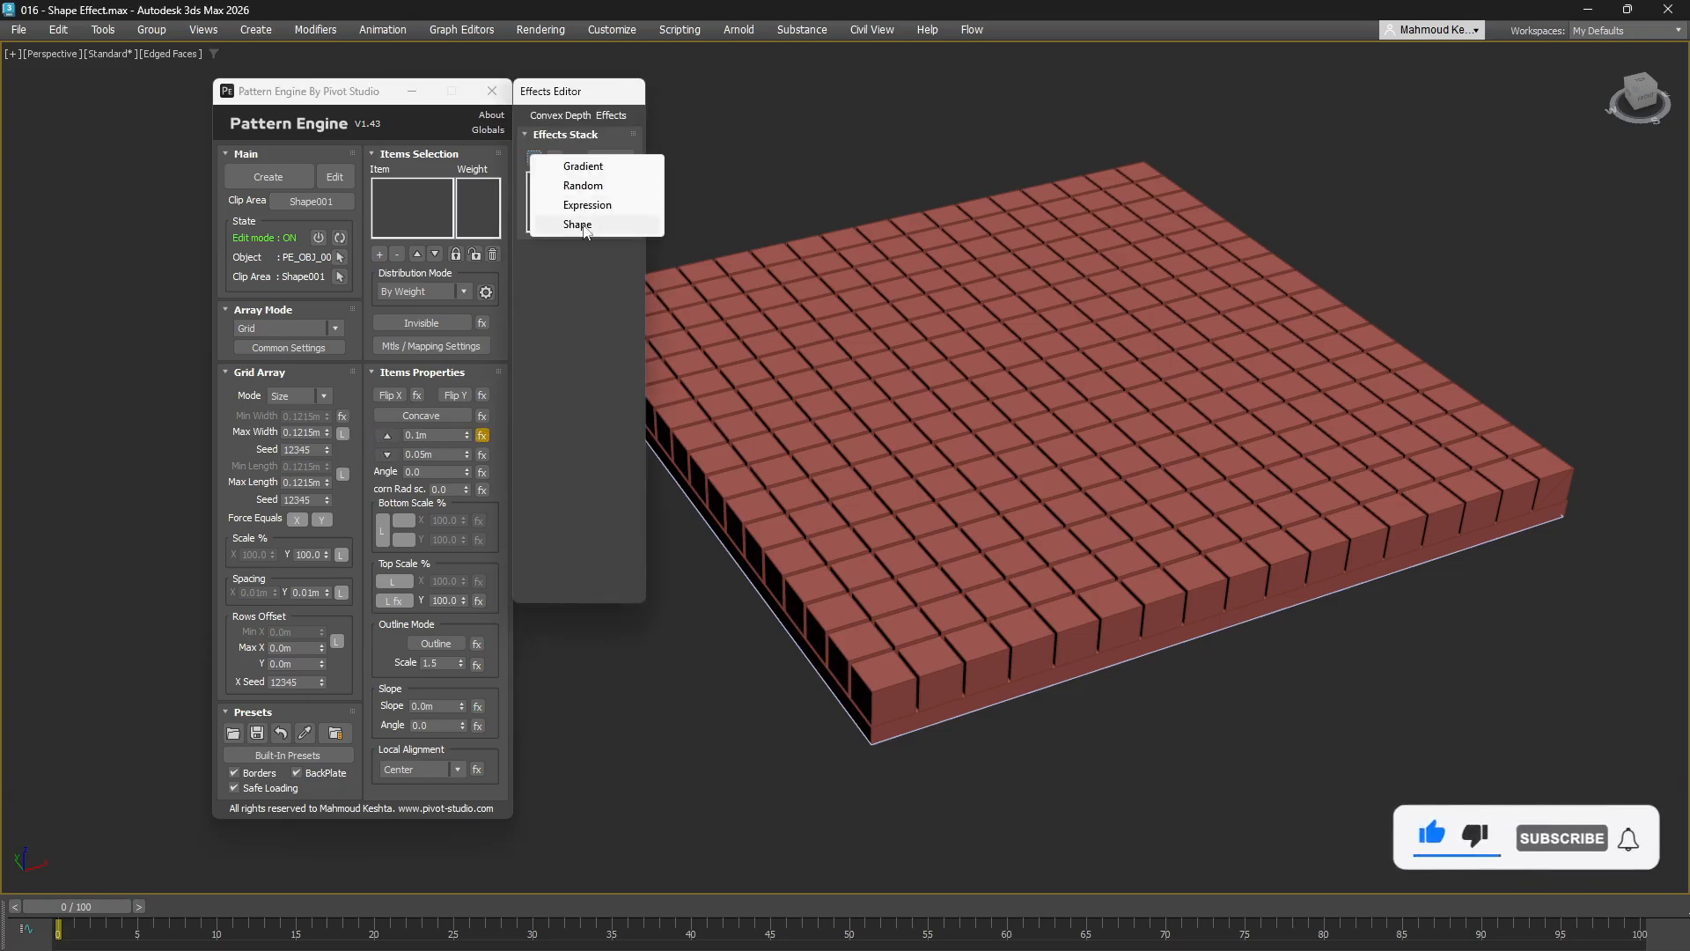
{"action": "left_click", "coordinate": [625, 224]}
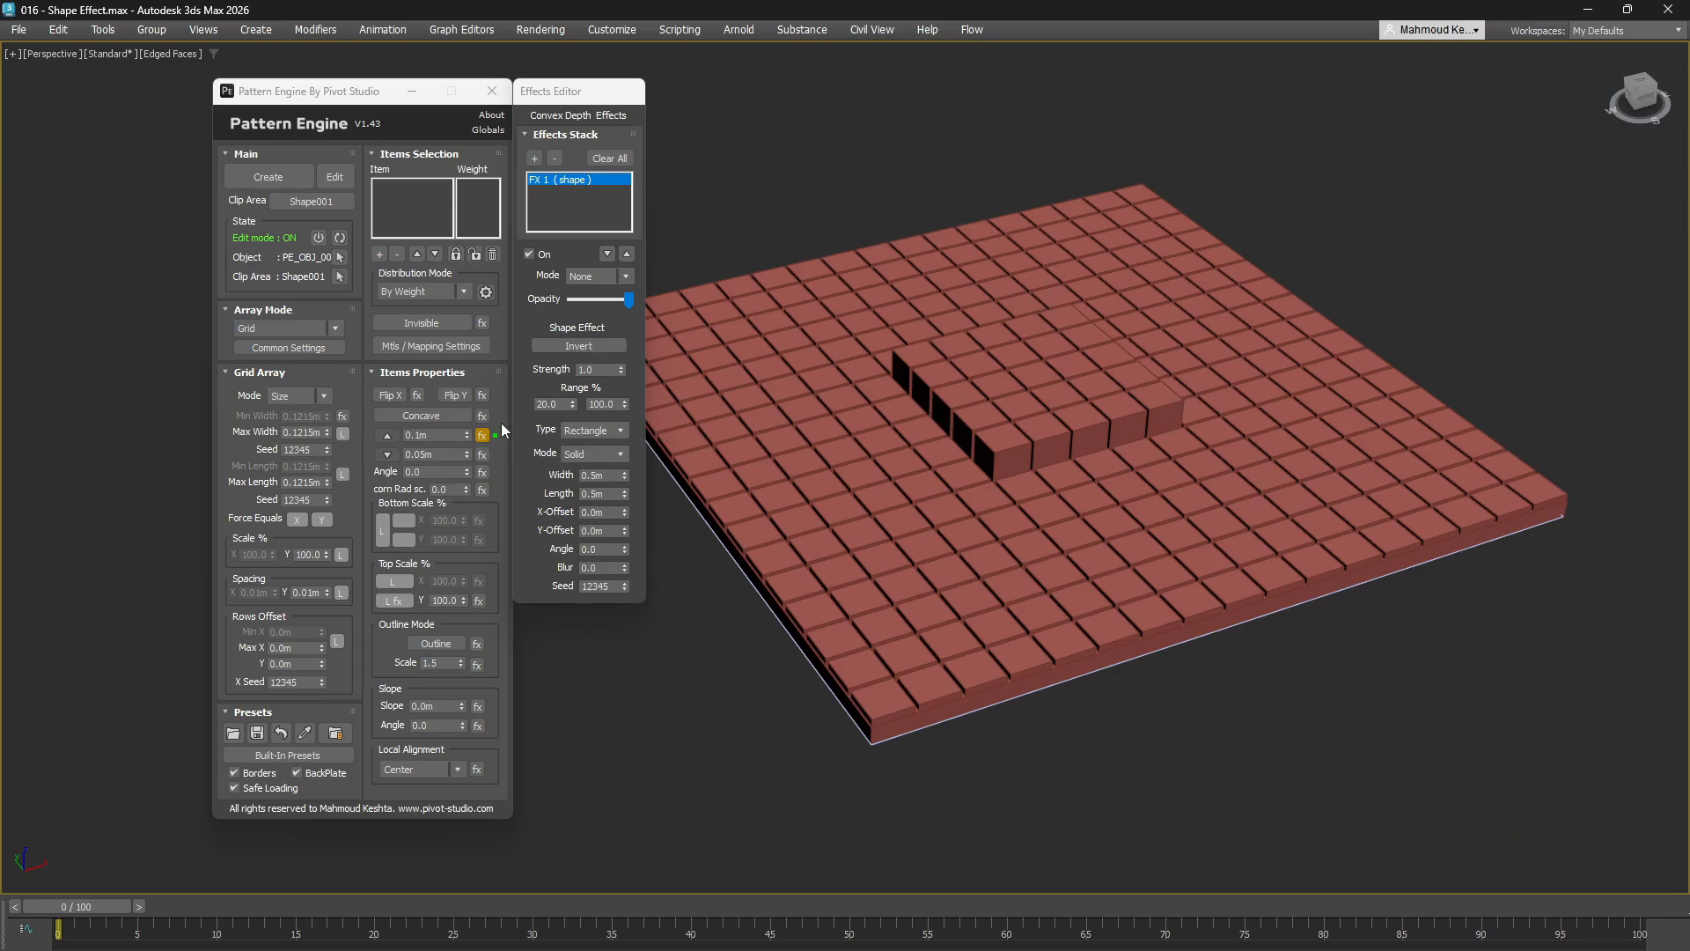
Step: Try the Circle, Line, Triangle 1 and Triangle 2 types on the shape effect, and return the type to Rectangle
{"action": "left_click", "coordinate": [591, 431]}
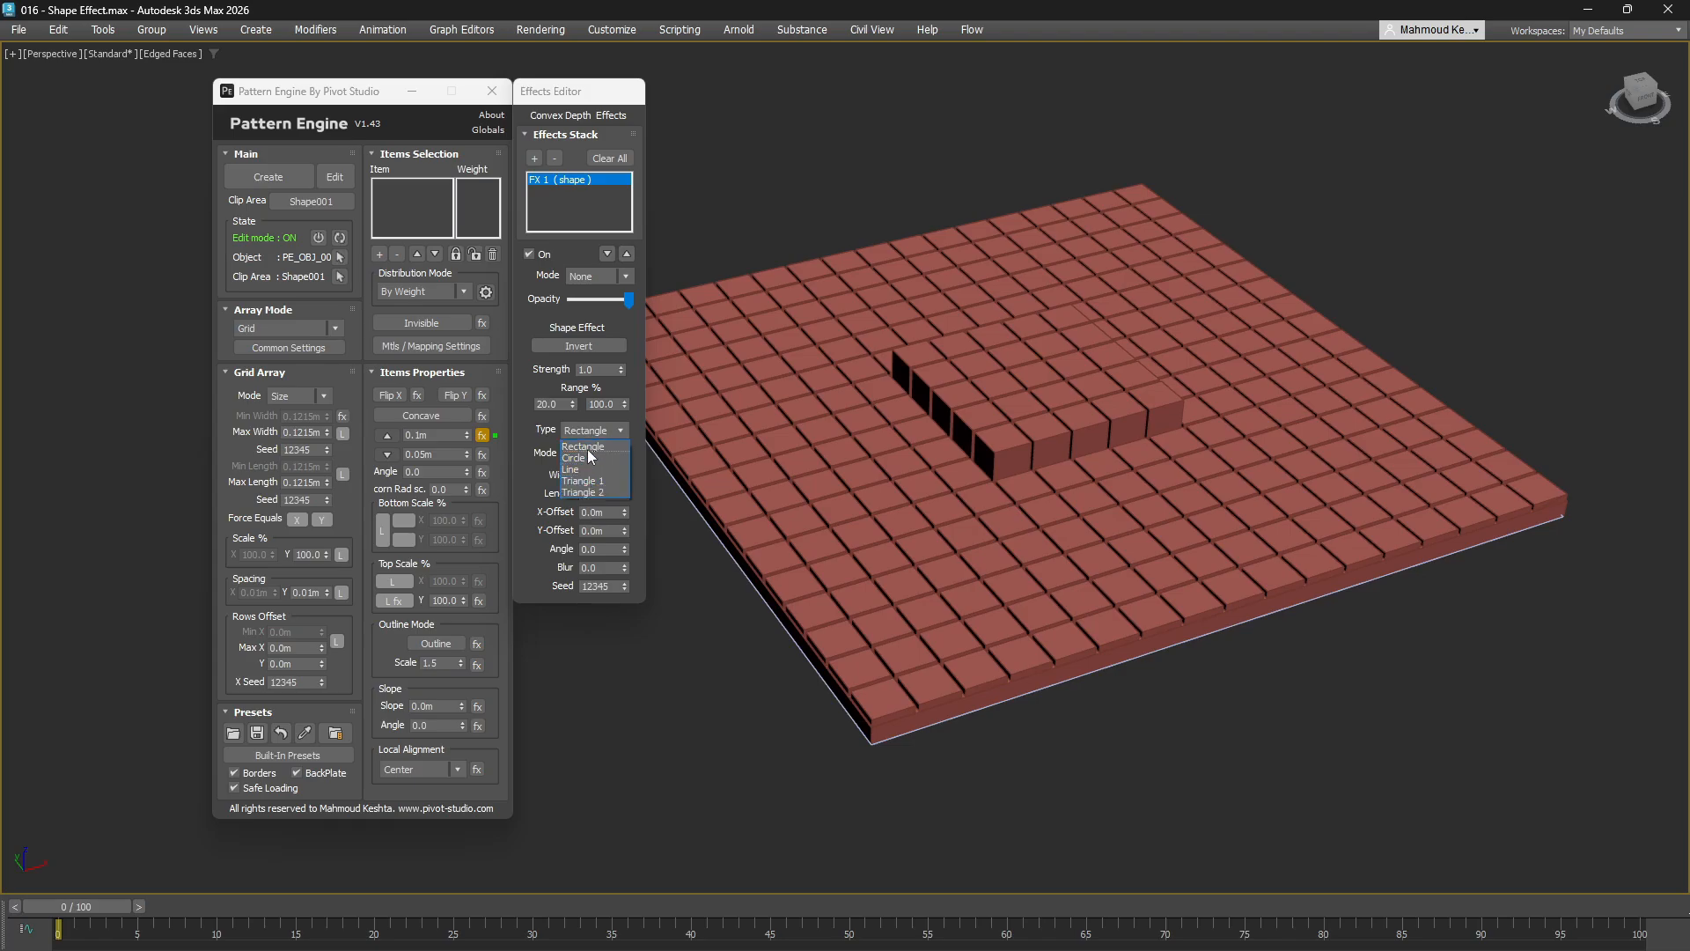
{"action": "left_click", "coordinate": [592, 458]}
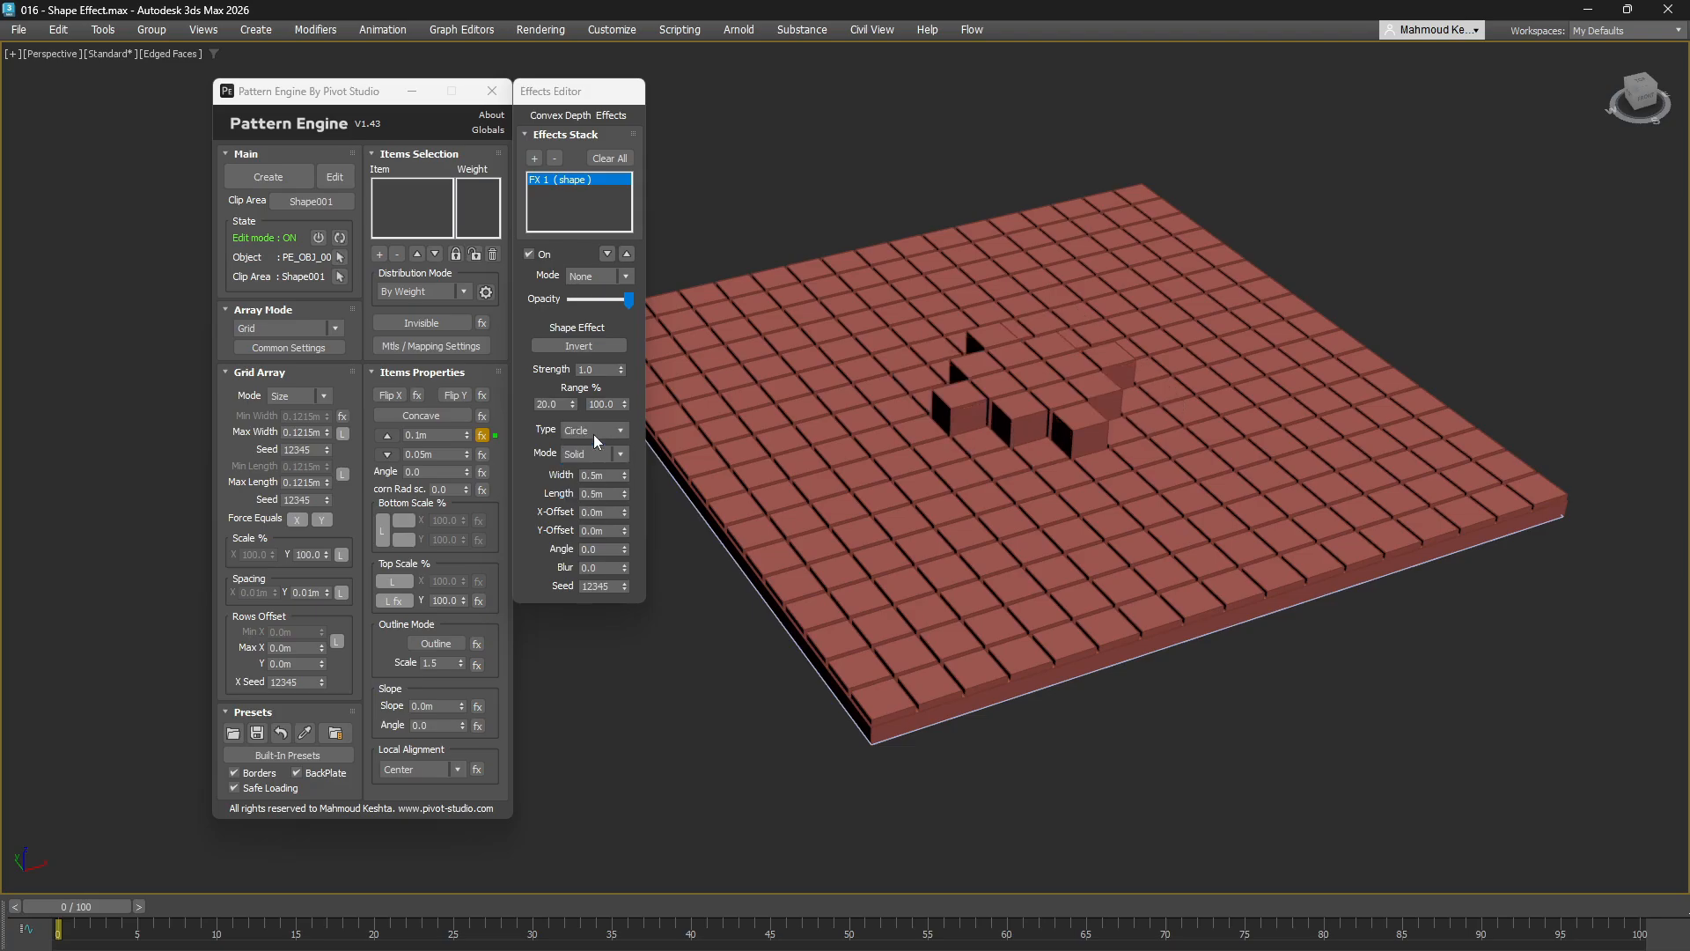
{"action": "left_click", "coordinate": [594, 435]}
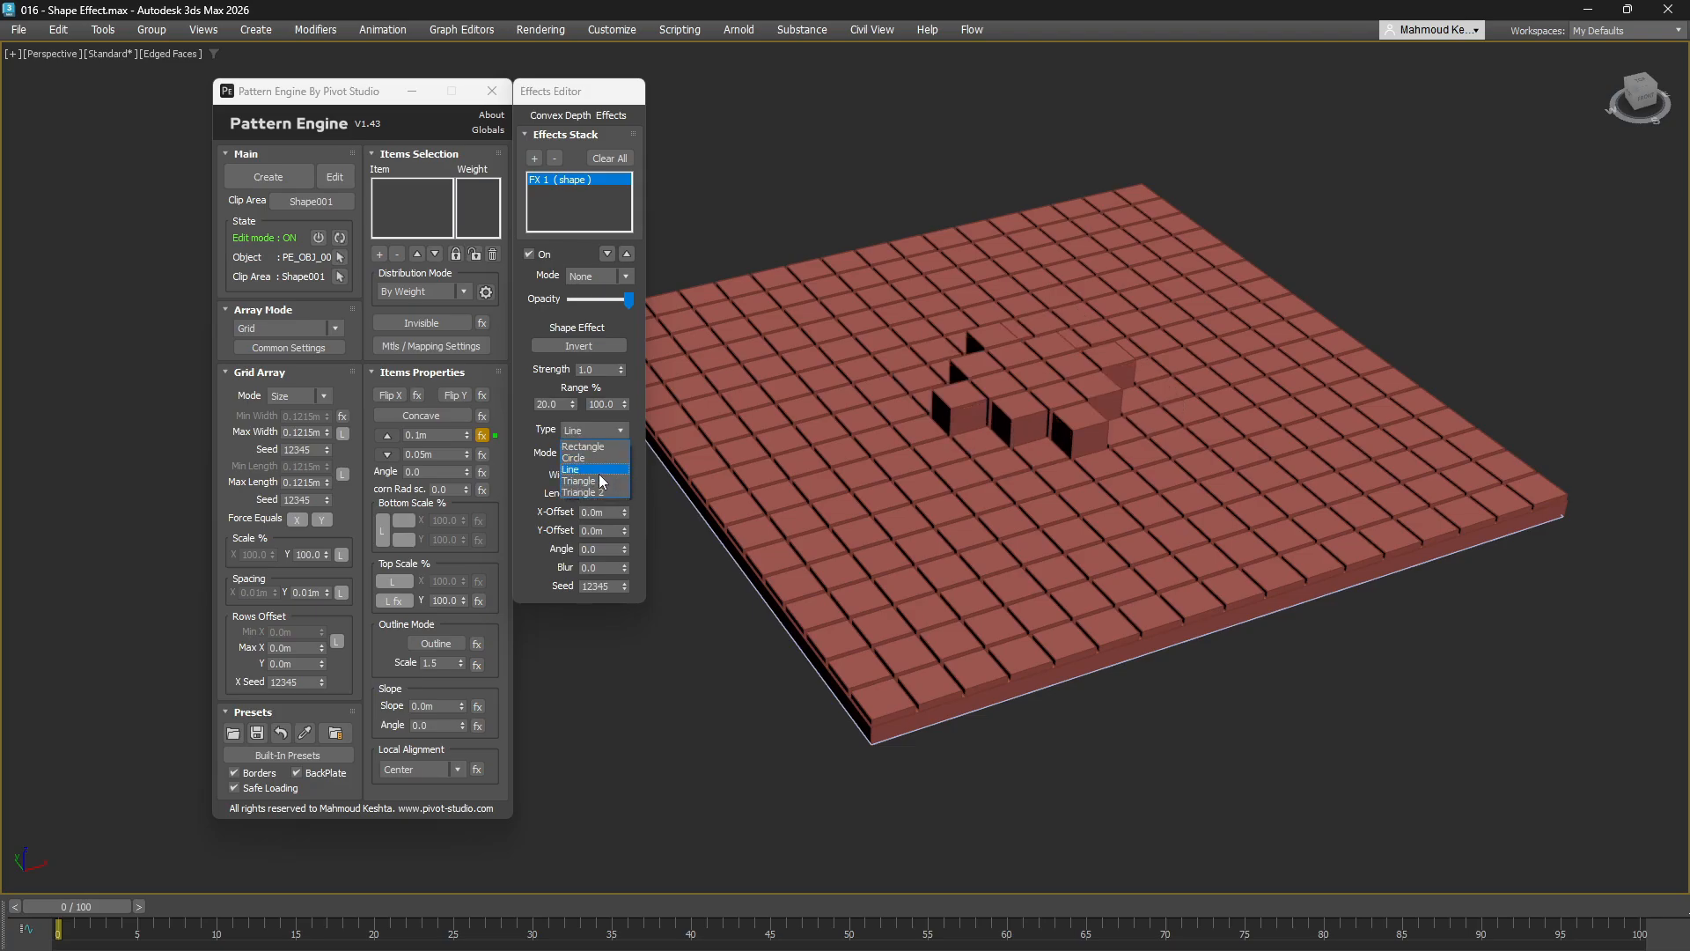
{"action": "left_click", "coordinate": [615, 473]}
{"action": "left_click", "coordinate": [590, 430]}
{"action": "left_click", "coordinate": [595, 488]}
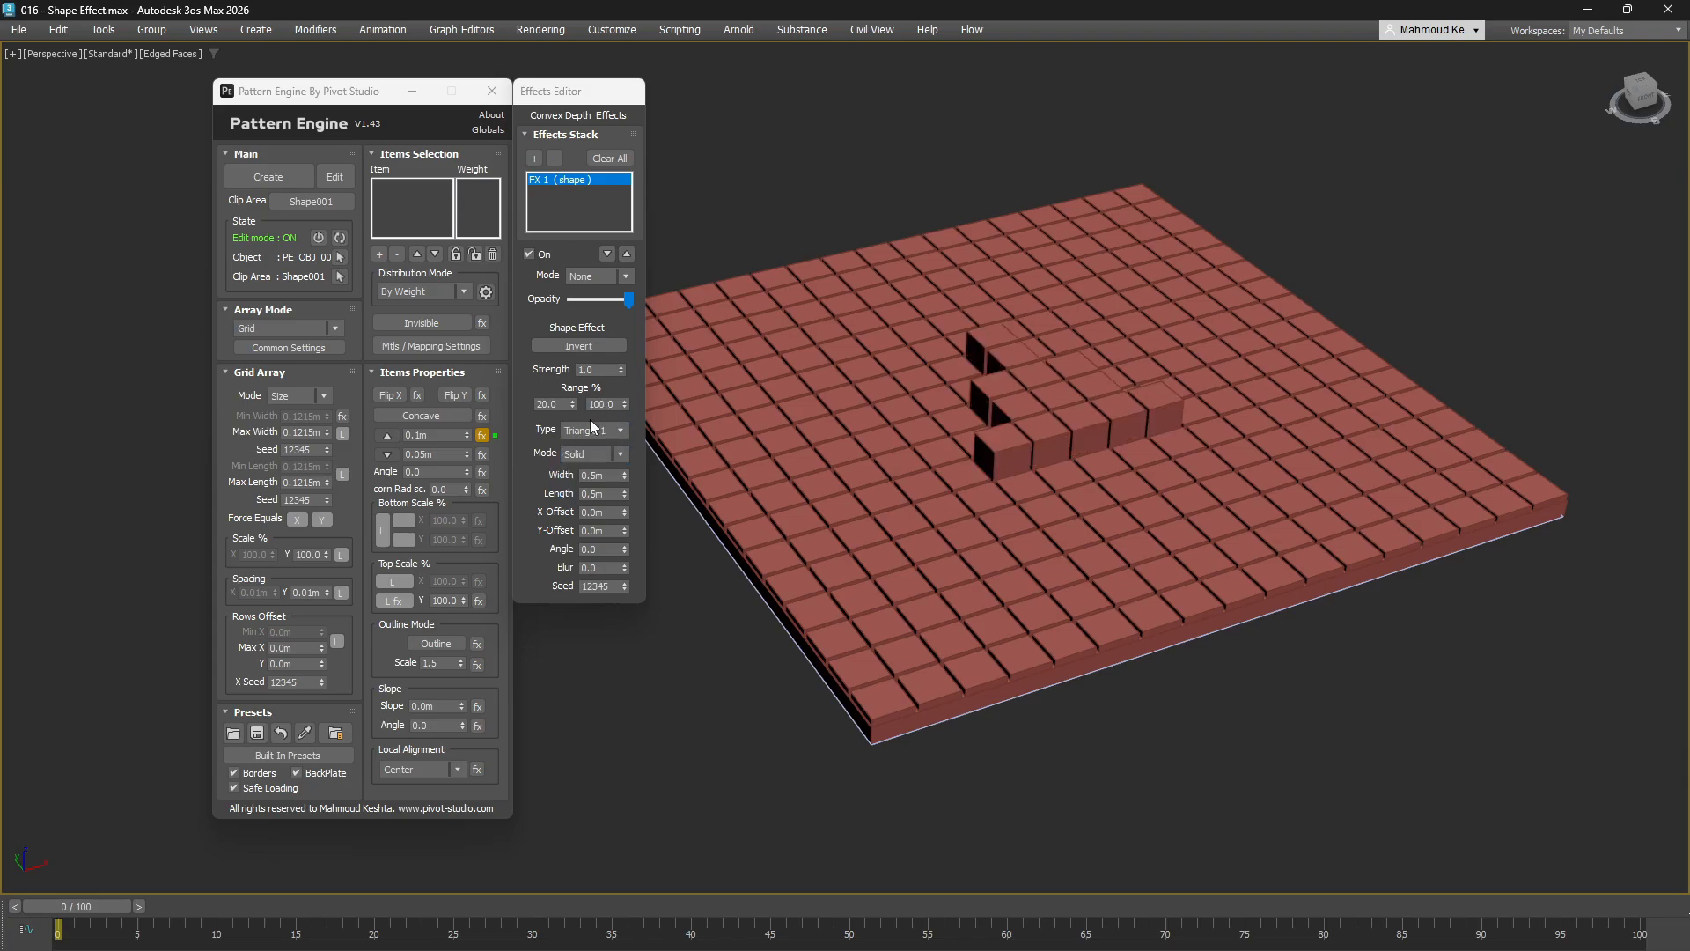
{"action": "left_click", "coordinate": [589, 431]}
{"action": "left_click", "coordinate": [583, 481]}
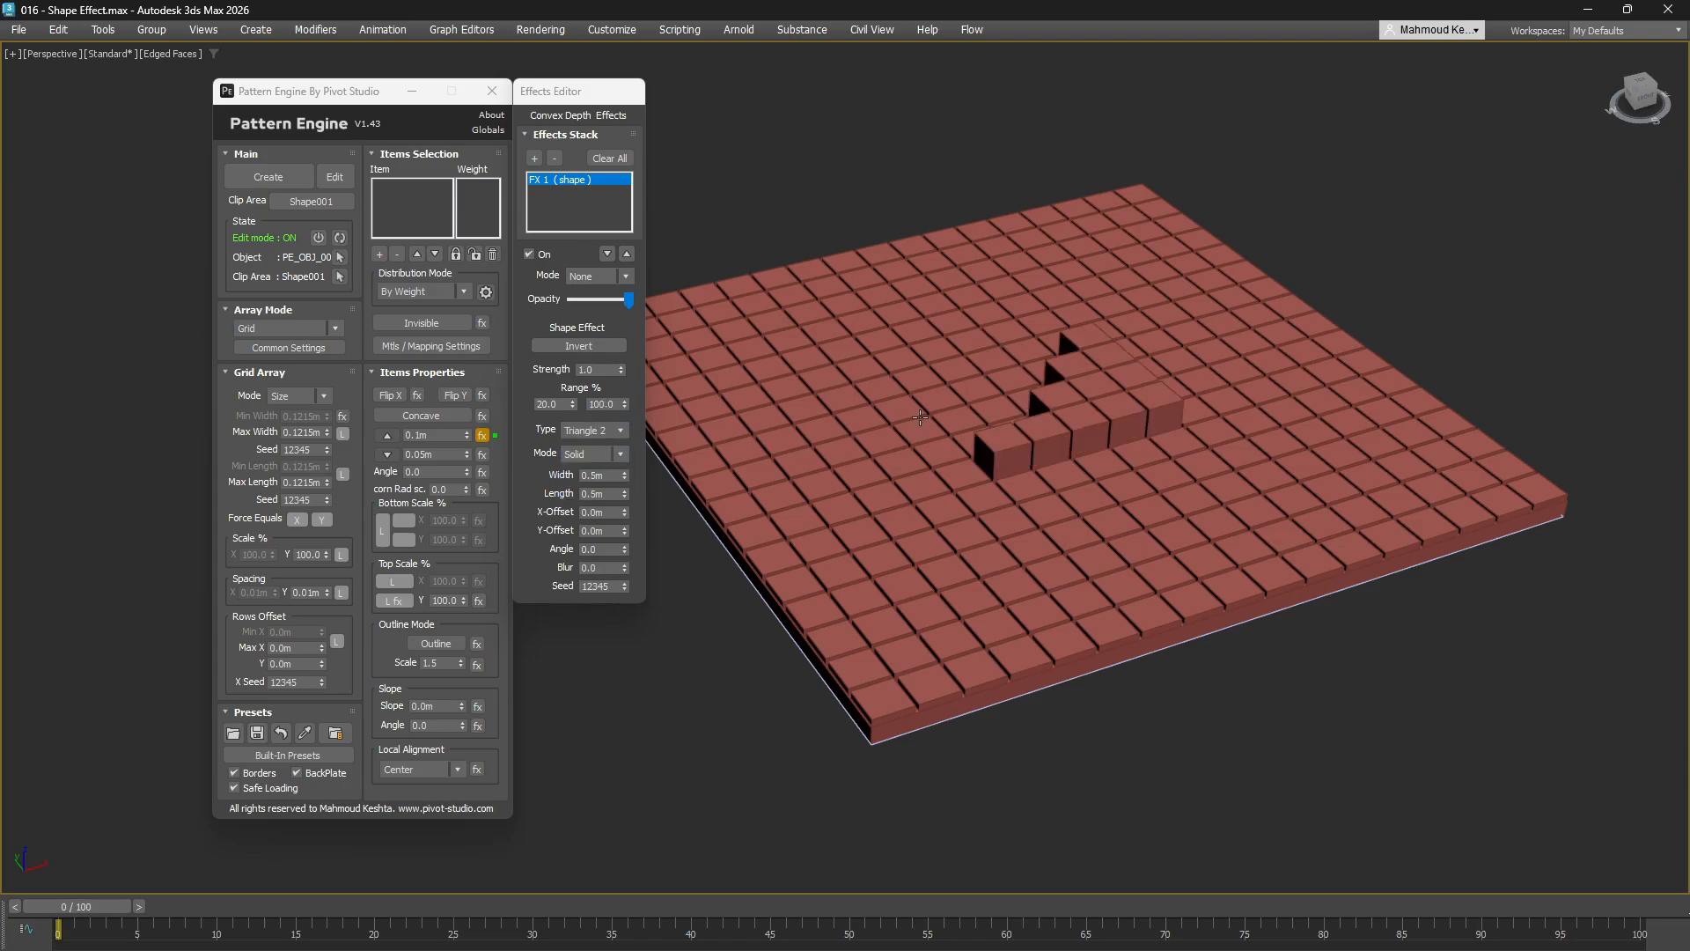
{"action": "left_click", "coordinate": [595, 454]}
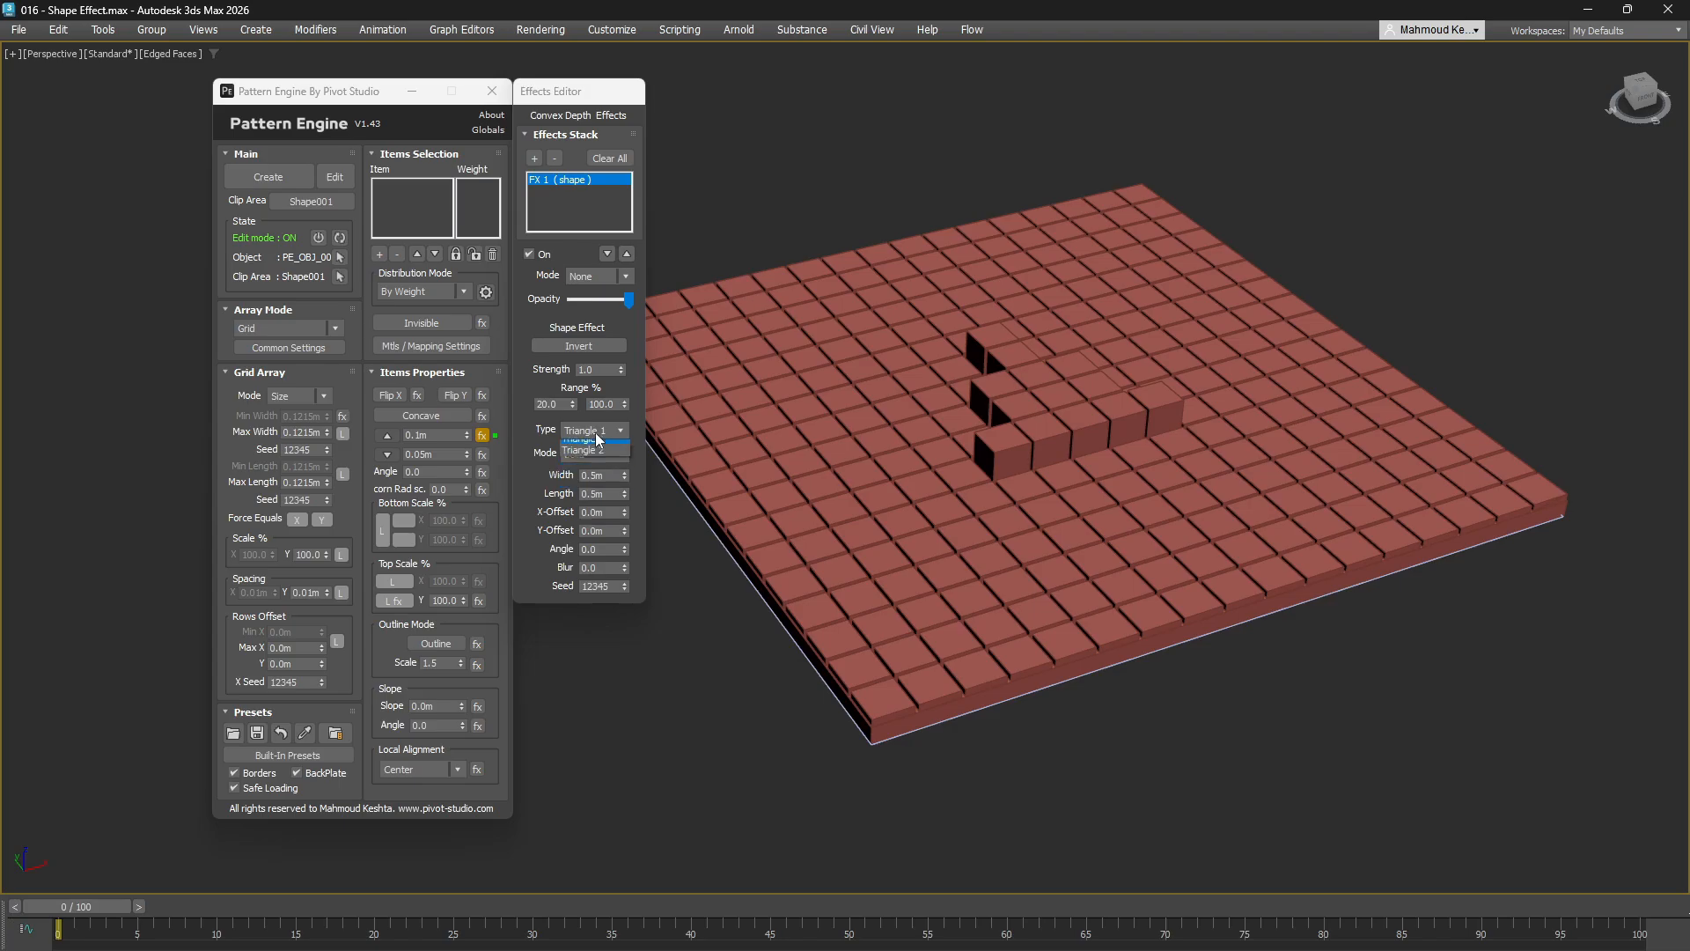
{"action": "left_click", "coordinate": [596, 432]}
{"action": "left_click", "coordinate": [589, 445]}
Step: Set the rectangular shape effect's width and length to 1.0 m each
{"action": "left_click", "coordinate": [616, 476]}
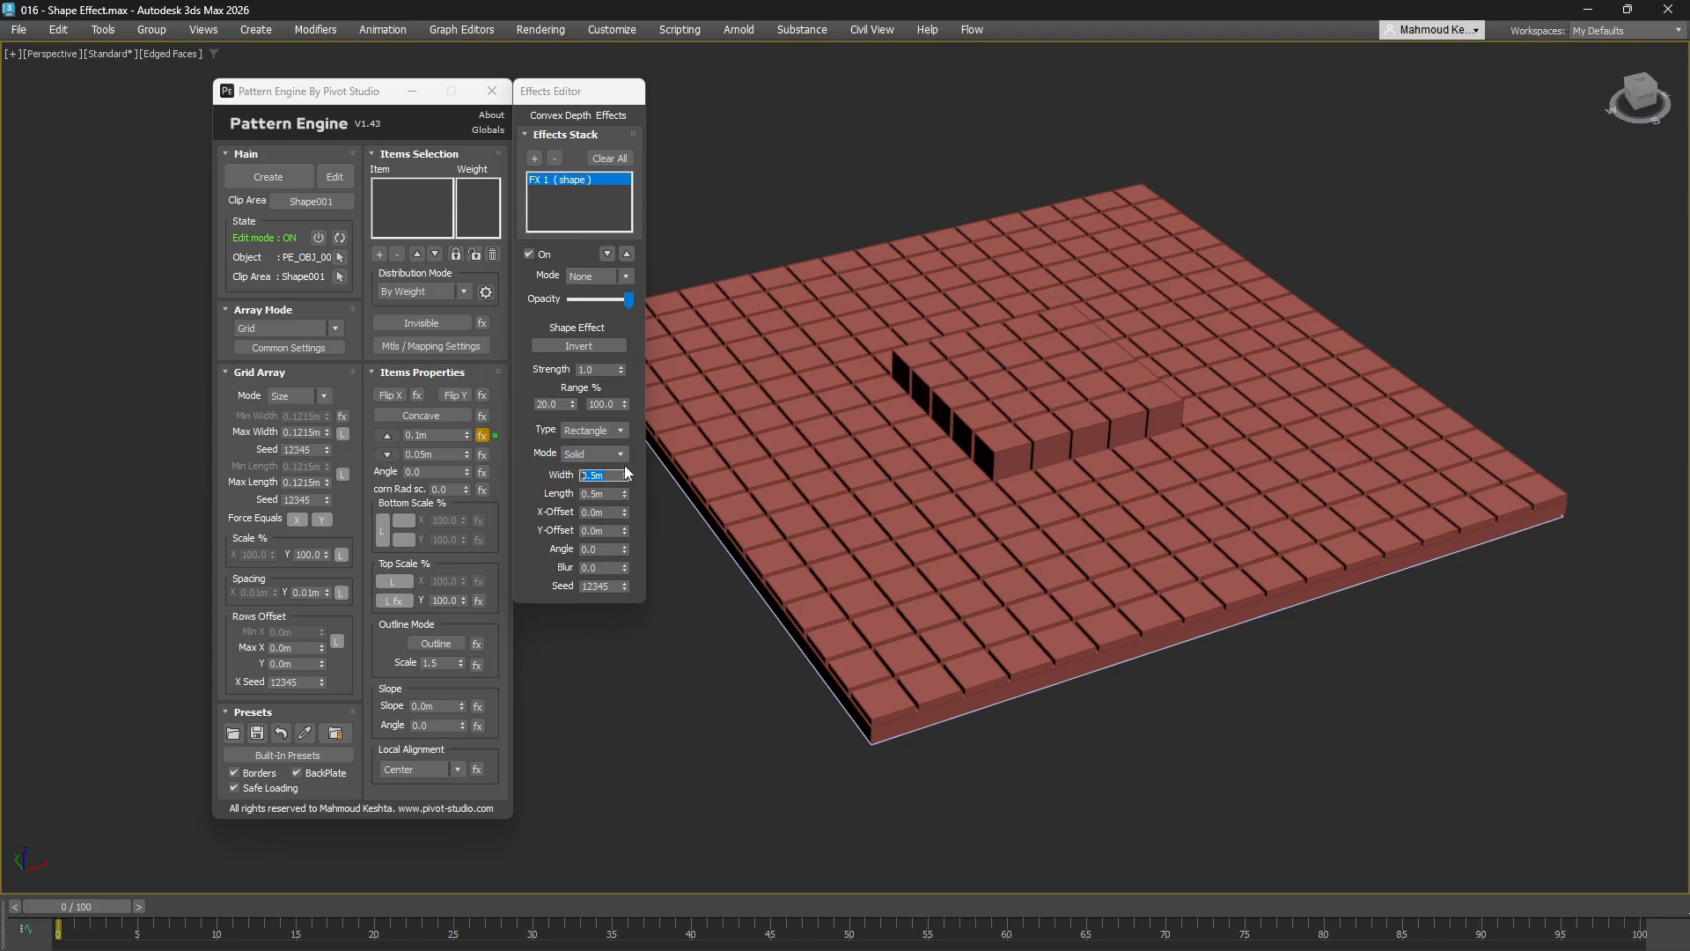
{"action": "type", "text": "1."}
{"action": "key", "text": "Return"}
{"action": "key", "text": "Tab"}
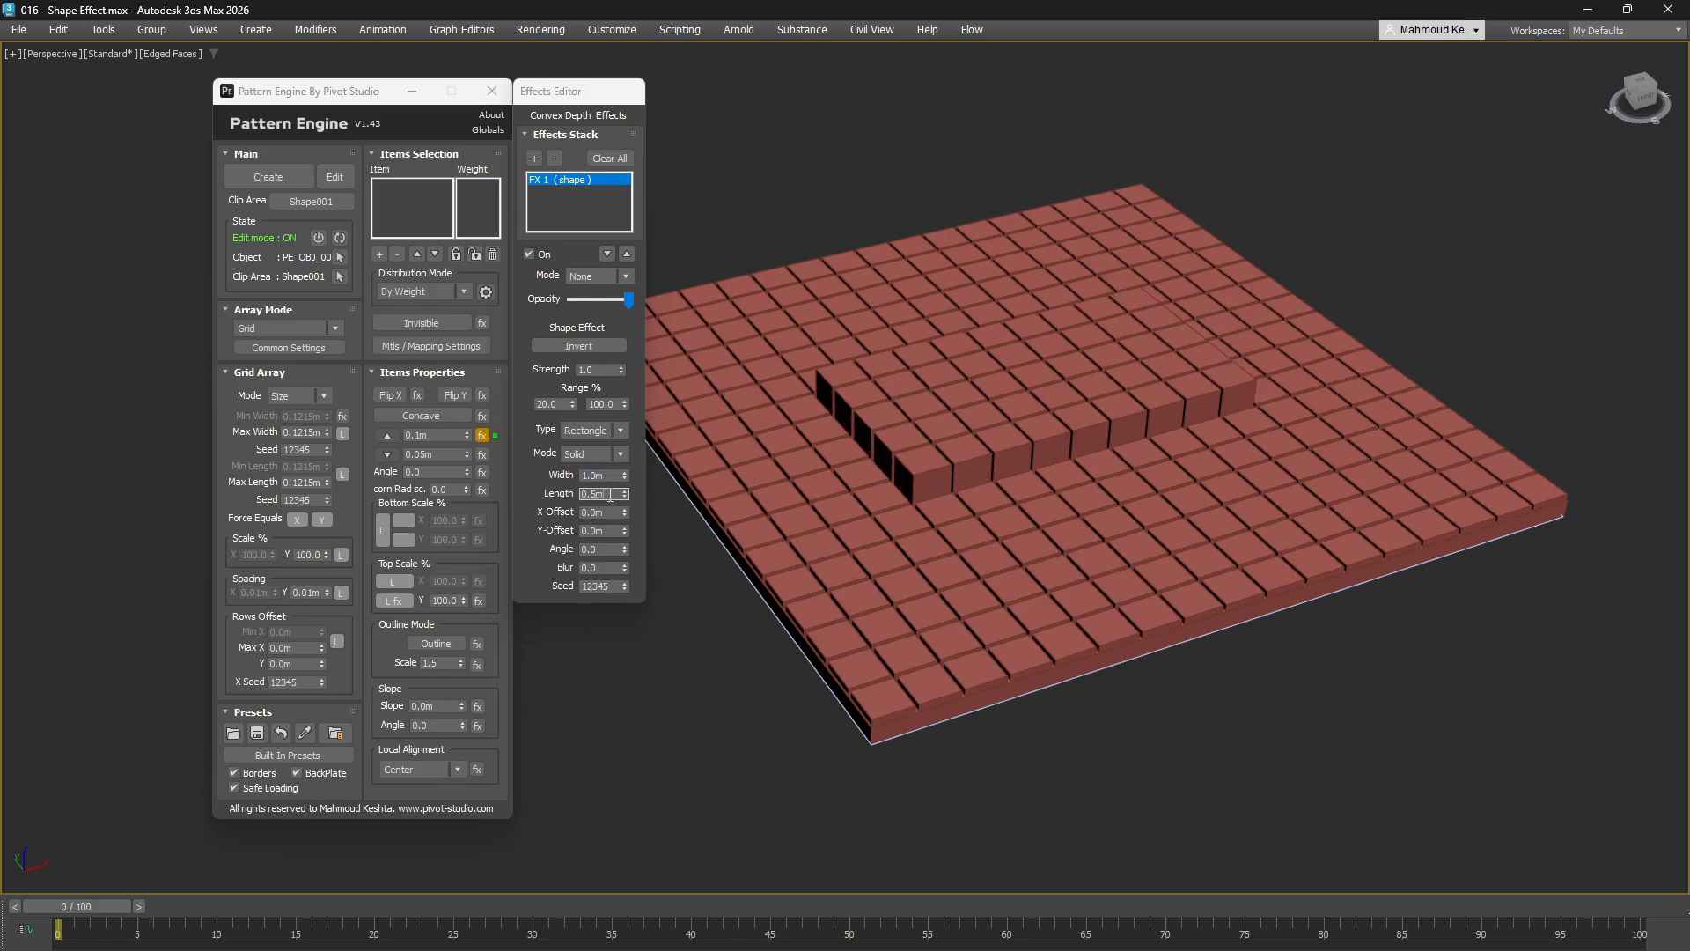
{"action": "type", "text": "1."}
{"action": "key", "text": "Return"}
Step: Try an X-offset of 0.2 m and a Y-offset of -0.2 m on the rectangle, and reset both to 0
{"action": "key", "text": "Tab"}
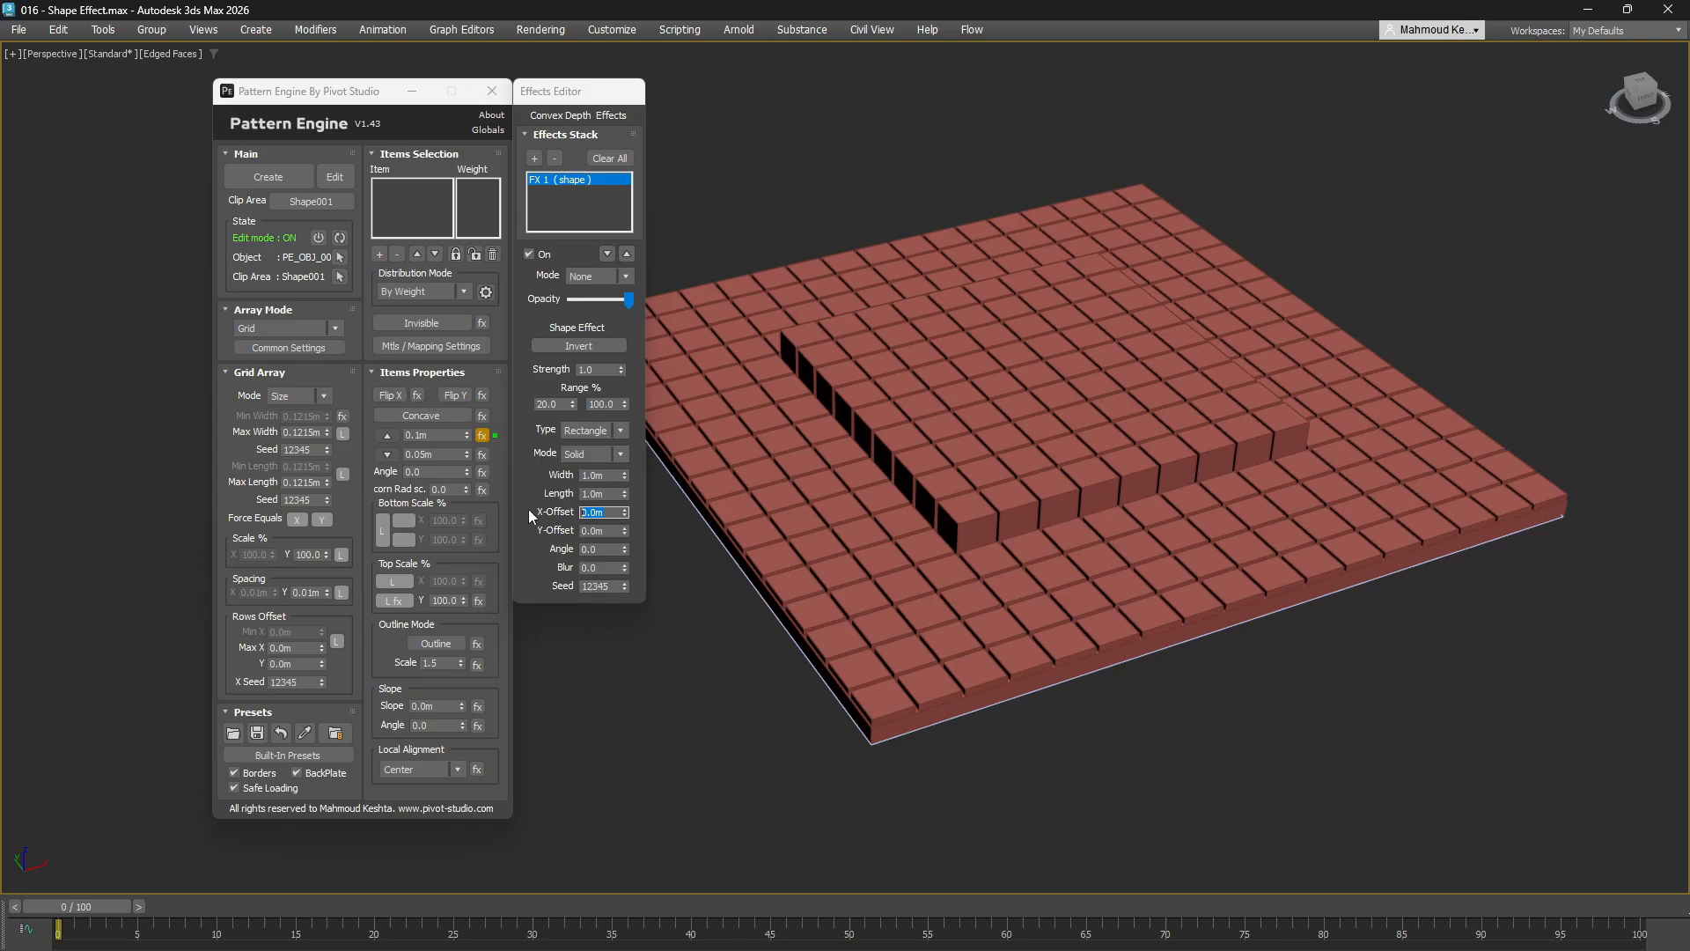
{"action": "type", "text": "0.2"}
{"action": "key", "text": "Return"}
{"action": "left_click", "coordinate": [605, 530]}
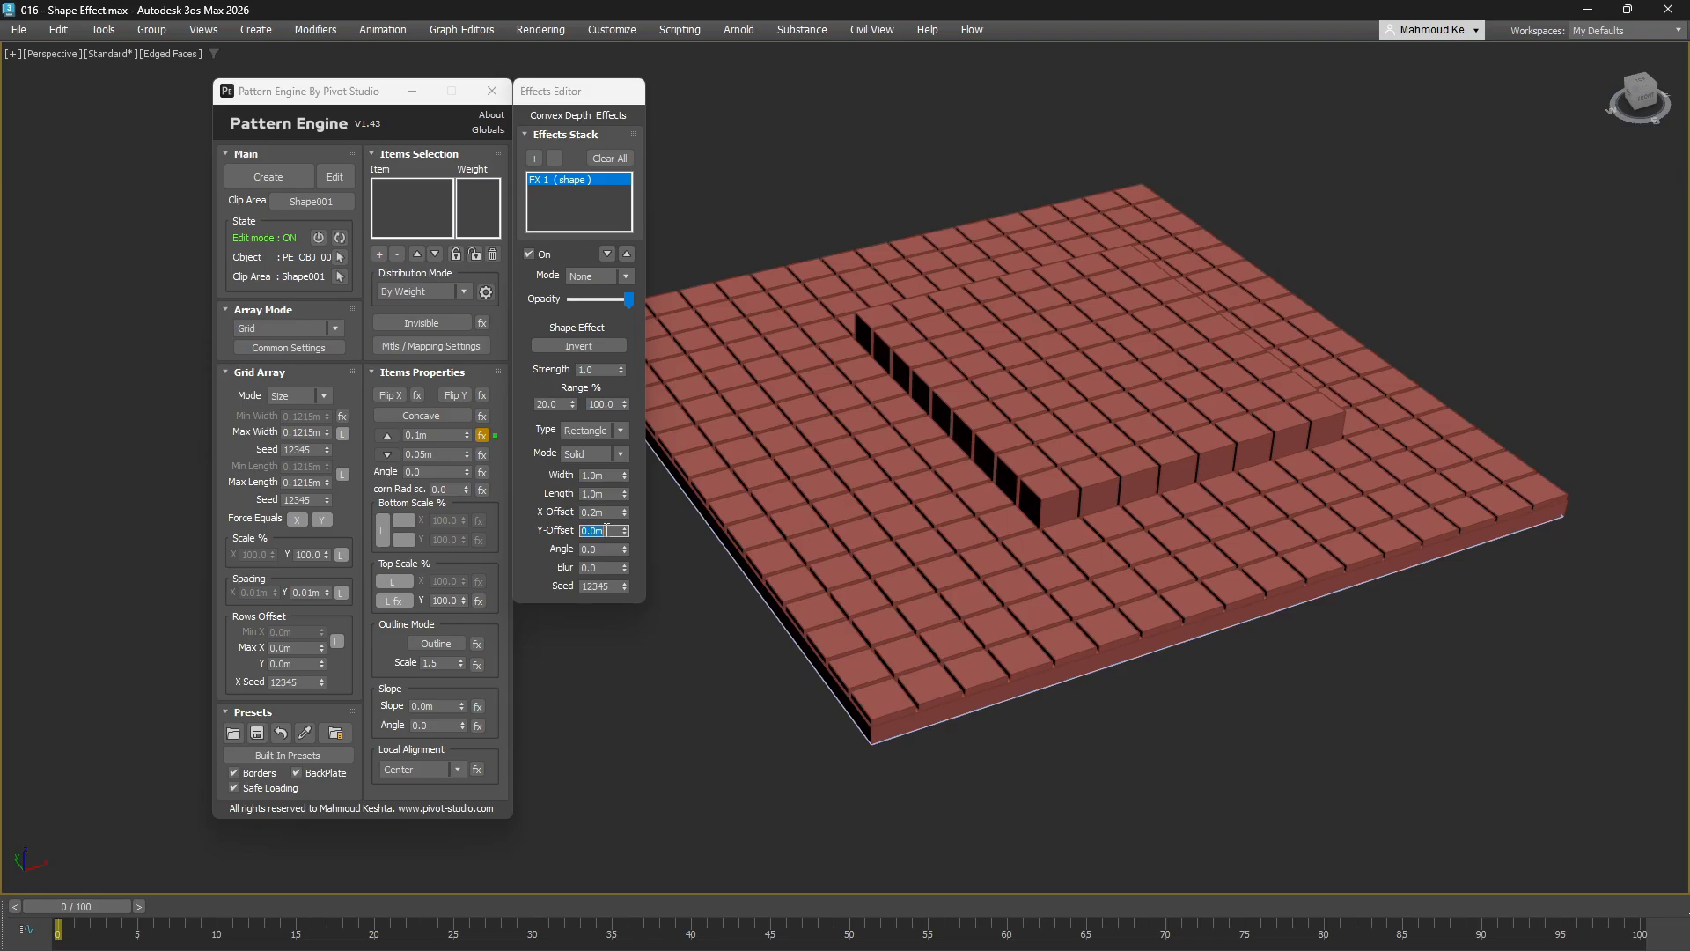
{"action": "type", "text": "-0.2"}
{"action": "key", "text": "Return"}
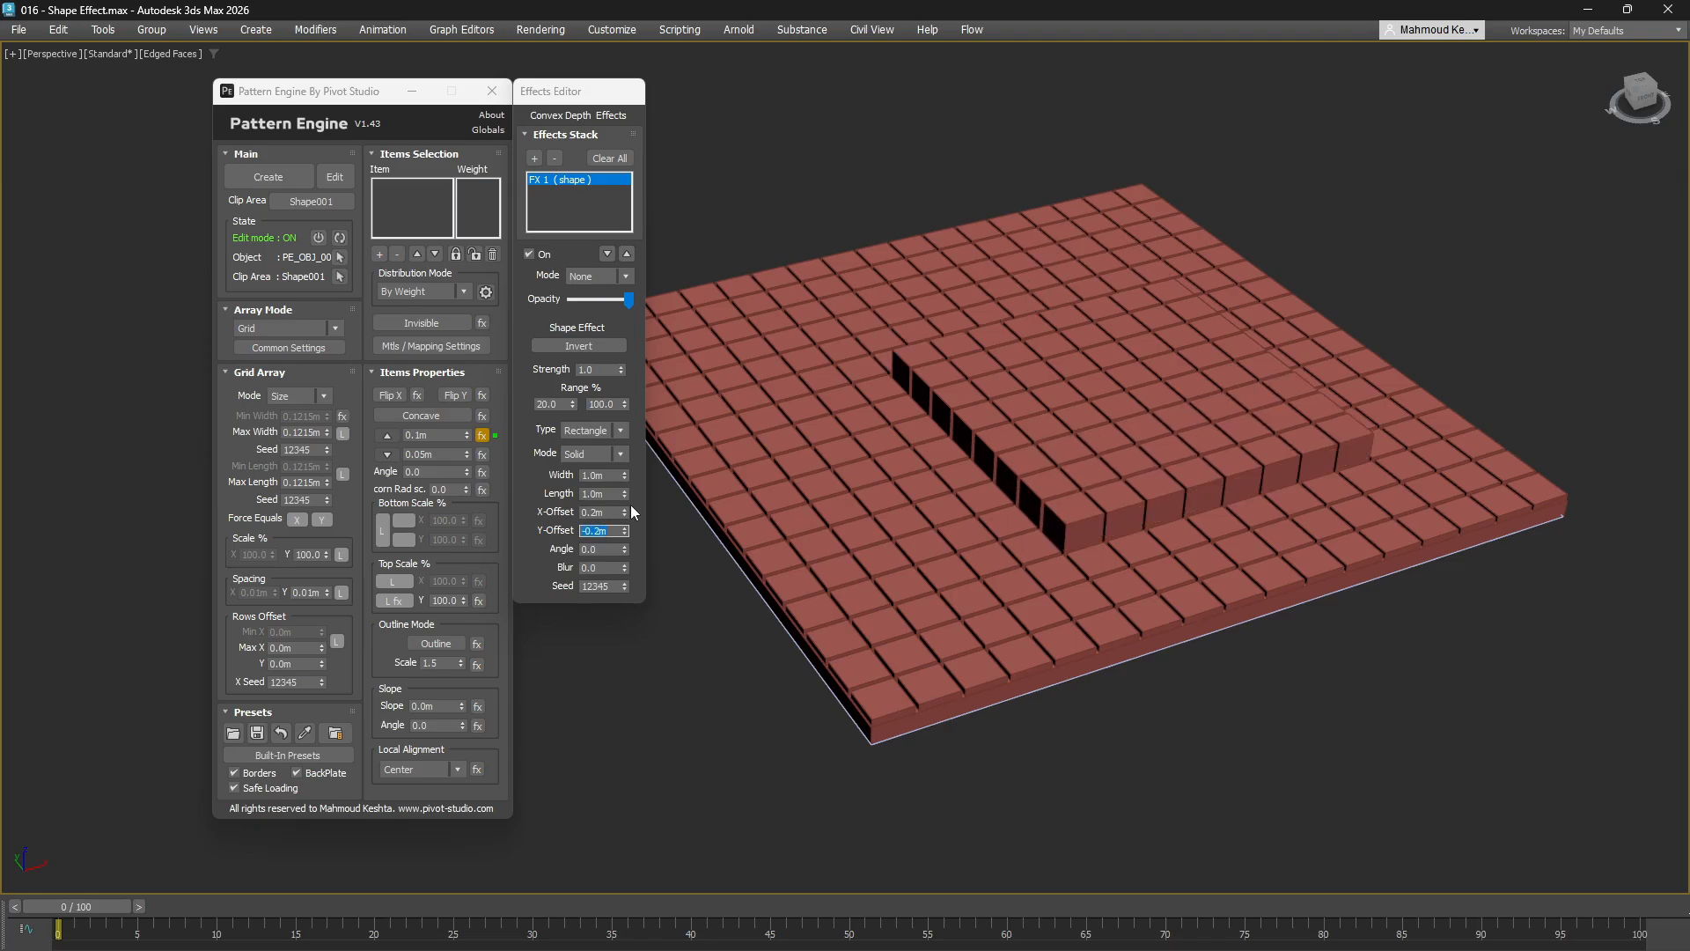
{"action": "left_click_drag", "start_coordinate": [624, 530], "coordinate": [622, 530]}
{"action": "type", "text": "0"}
{"action": "key", "text": "Tab"}
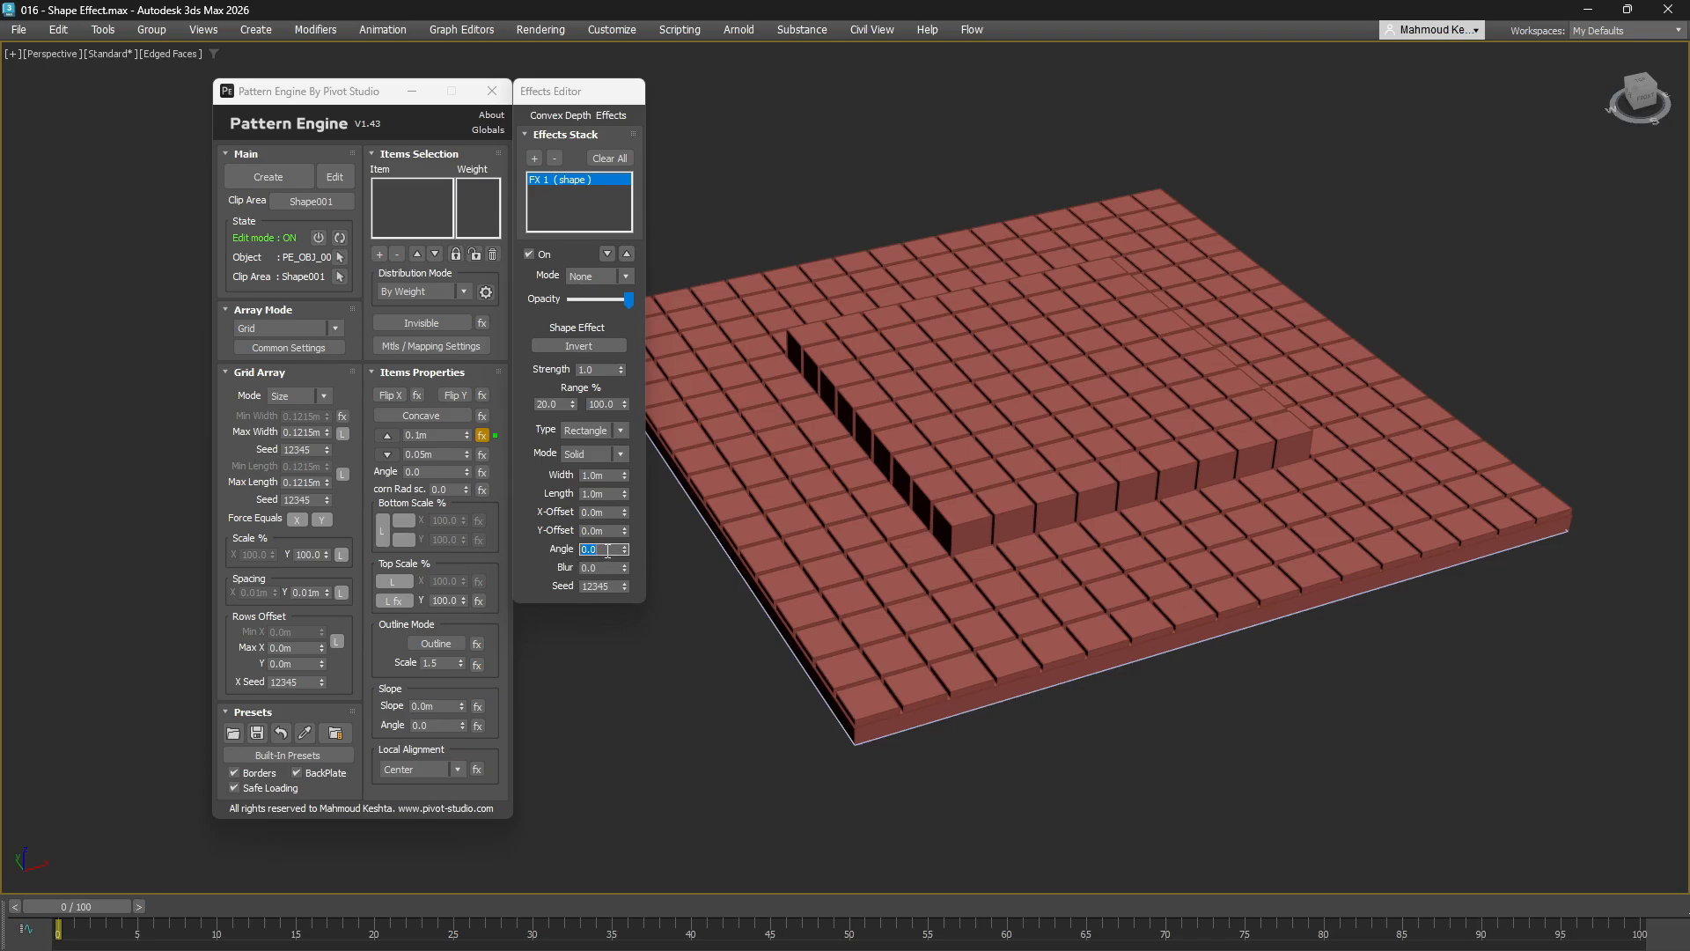
Step: Try an angle of 45 and a blur of 50 on the solid rectangle effect, and reset both to 0
{"action": "type", "text": "45"}
{"action": "key", "text": "Return"}
{"action": "middle_click_drag", "start_coordinate": [1056, 299], "coordinate": [865, 421], "text": "alt"}
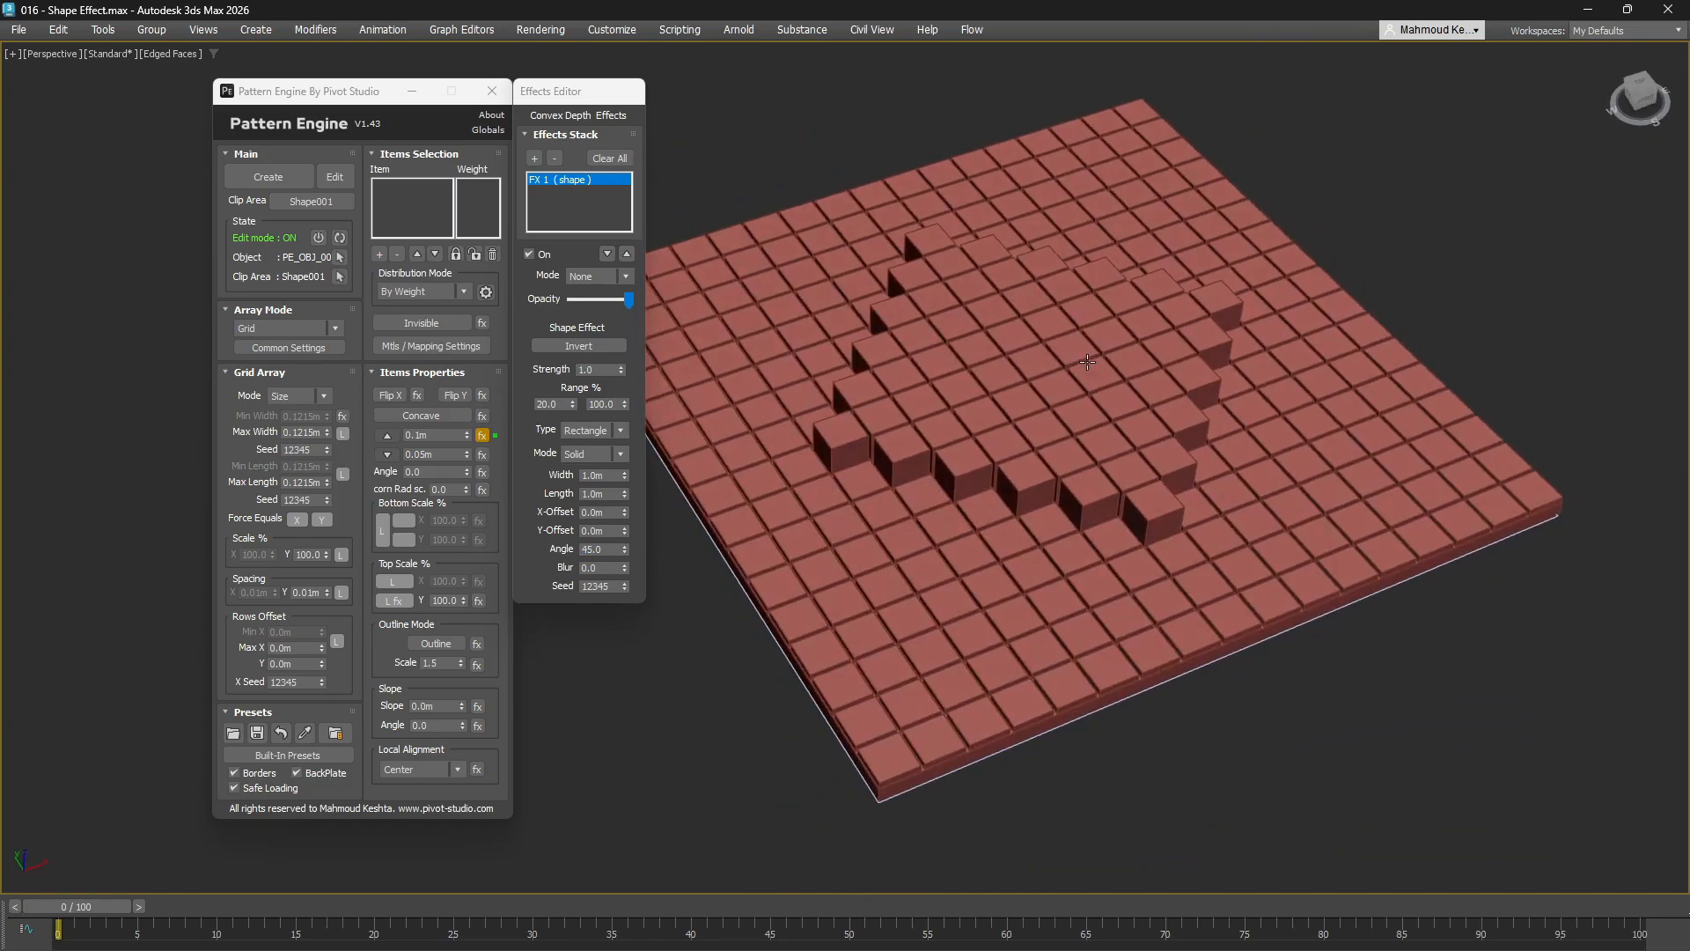
{"action": "middle_click_drag", "start_coordinate": [1135, 387], "coordinate": [1138, 387]}
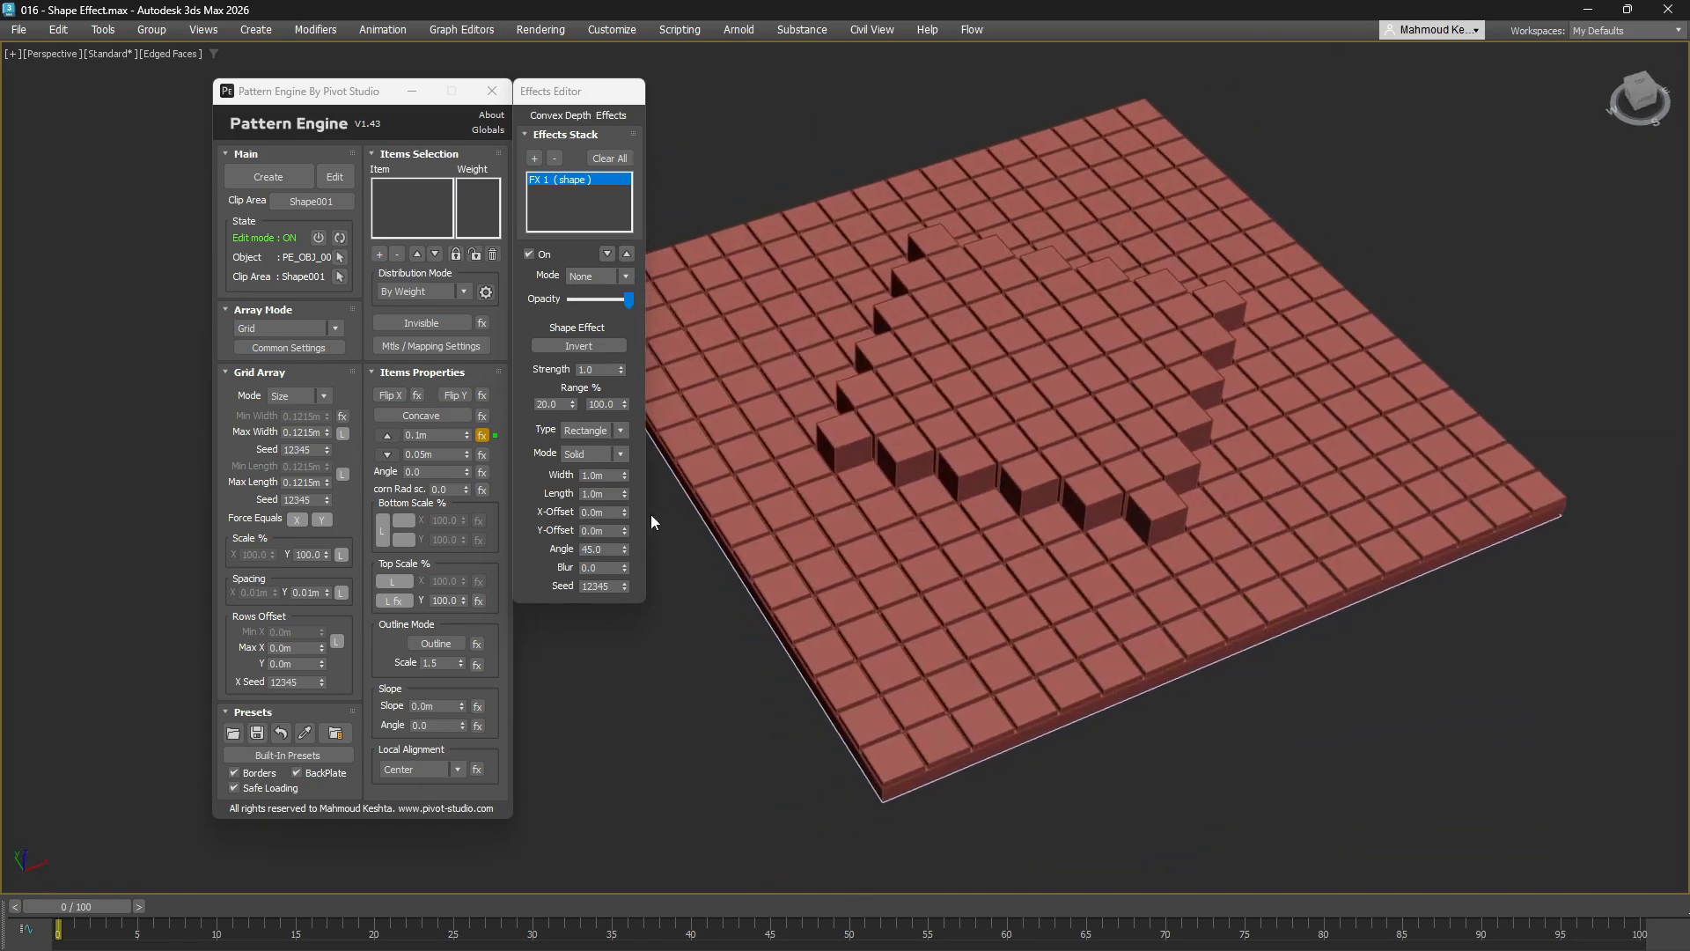
{"action": "left_click", "coordinate": [597, 568]}
{"action": "type", "text": "50"}
{"action": "key", "text": "Return"}
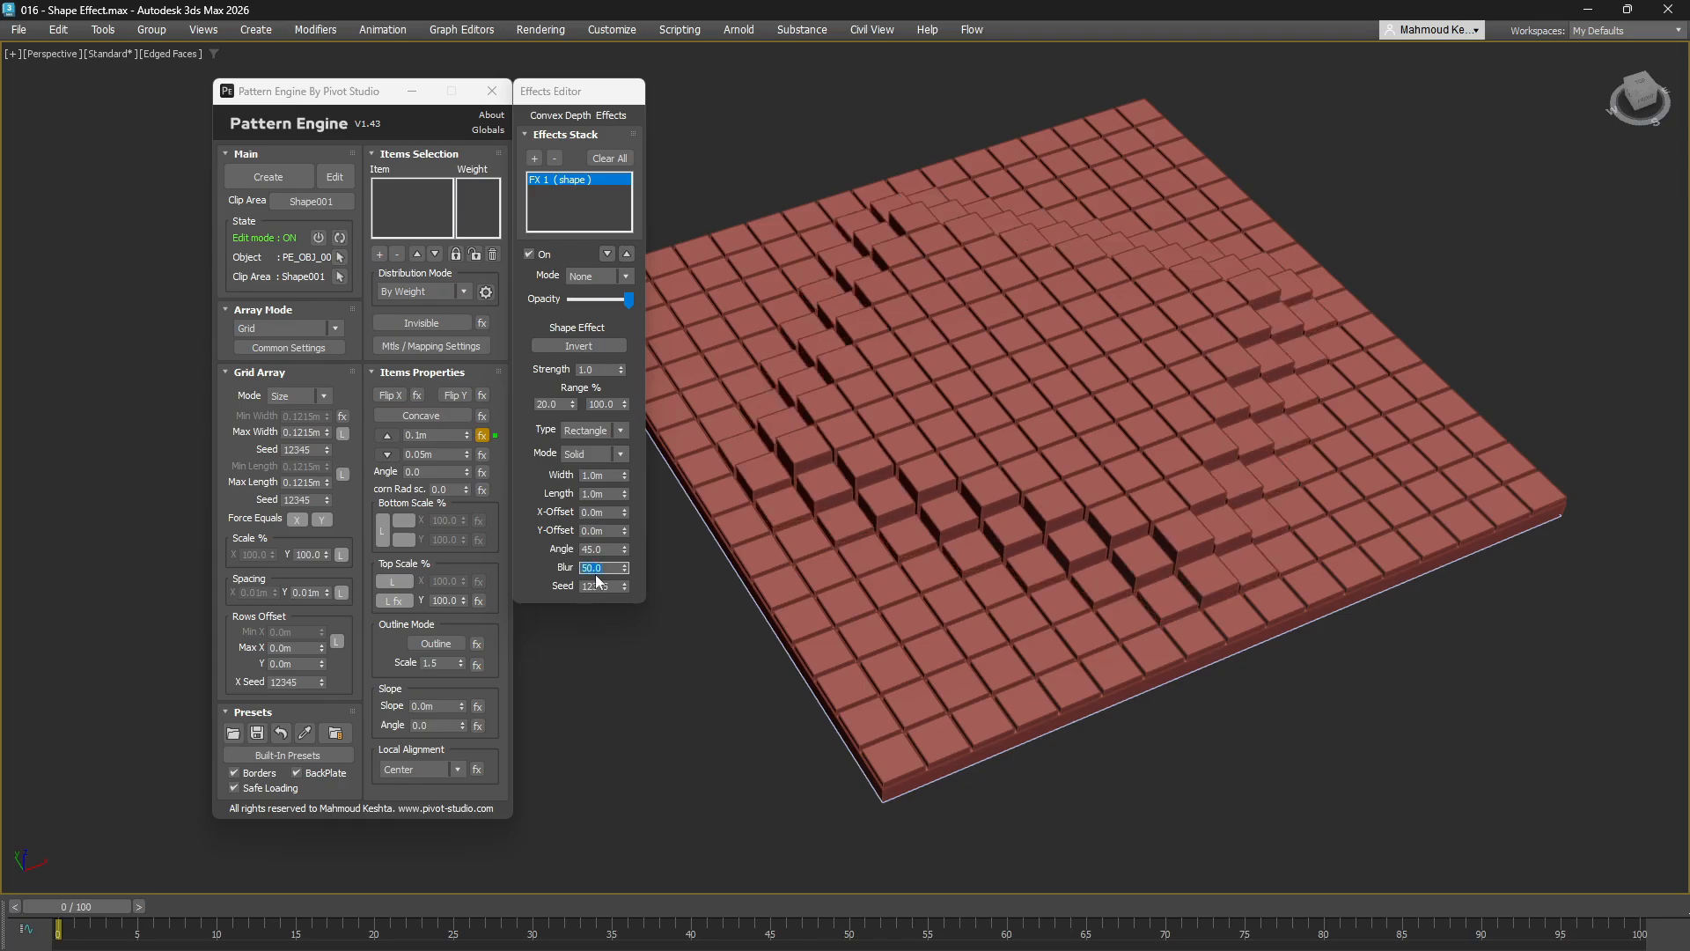
{"action": "middle_click_drag", "start_coordinate": [894, 469], "coordinate": [941, 525], "text": "alt"}
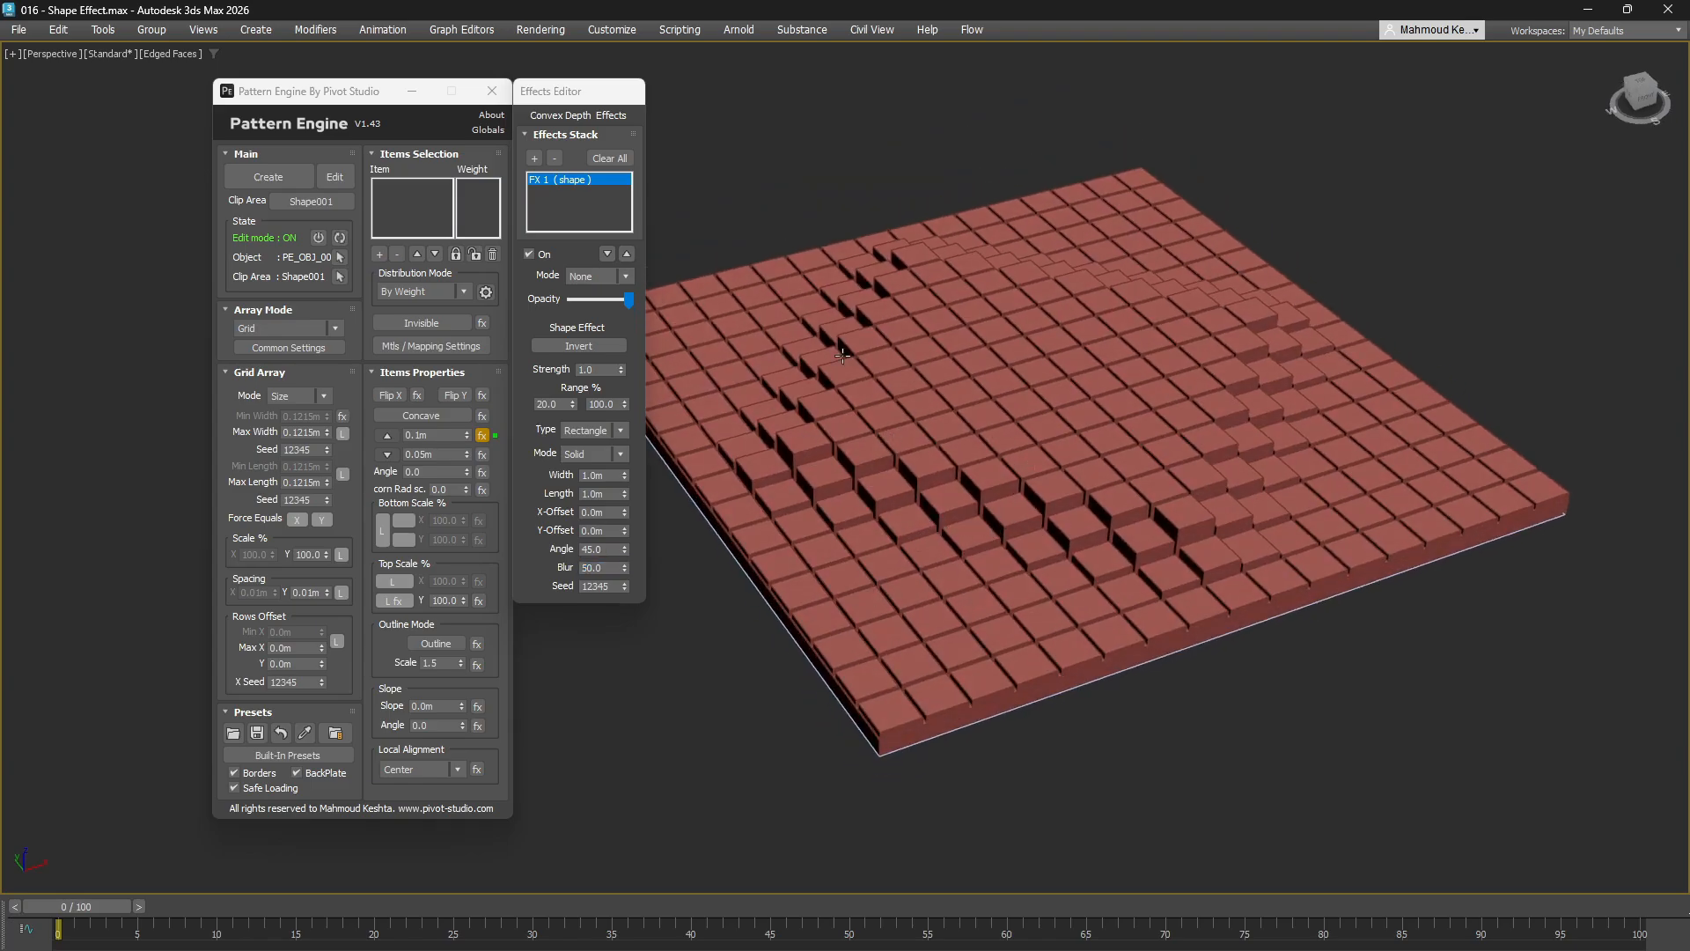
{"action": "right_click", "coordinate": [624, 567]}
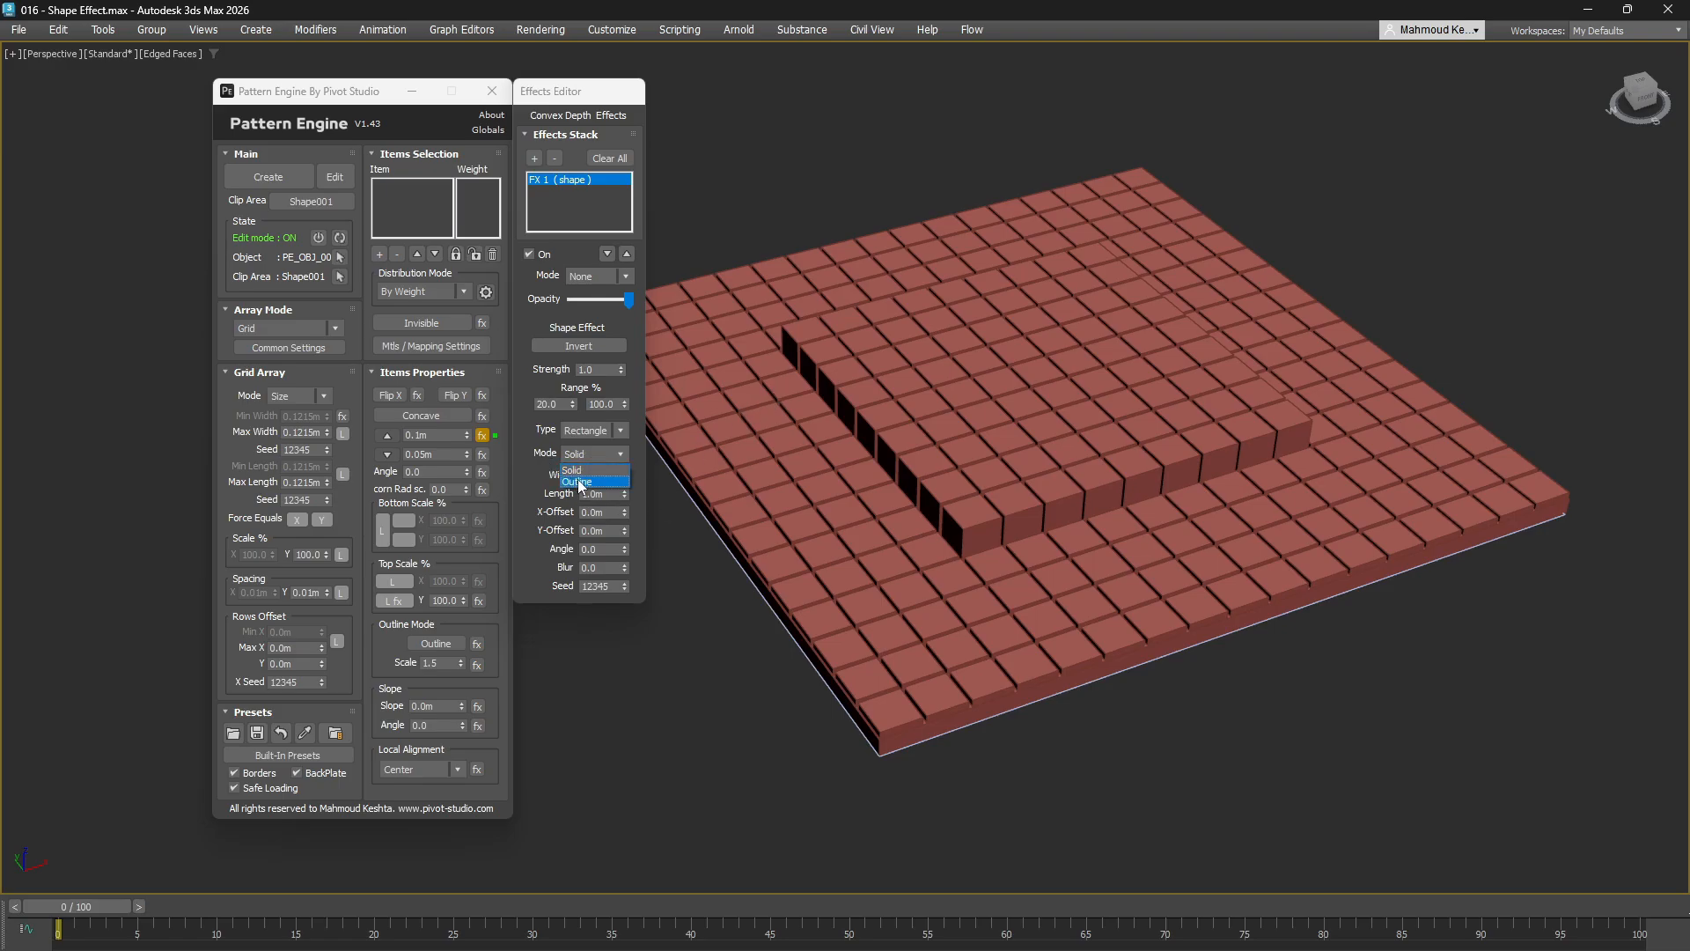
Step: Switch the rectangle effect's mode to Outline with a blur of 50
{"action": "left_click", "coordinate": [579, 482]}
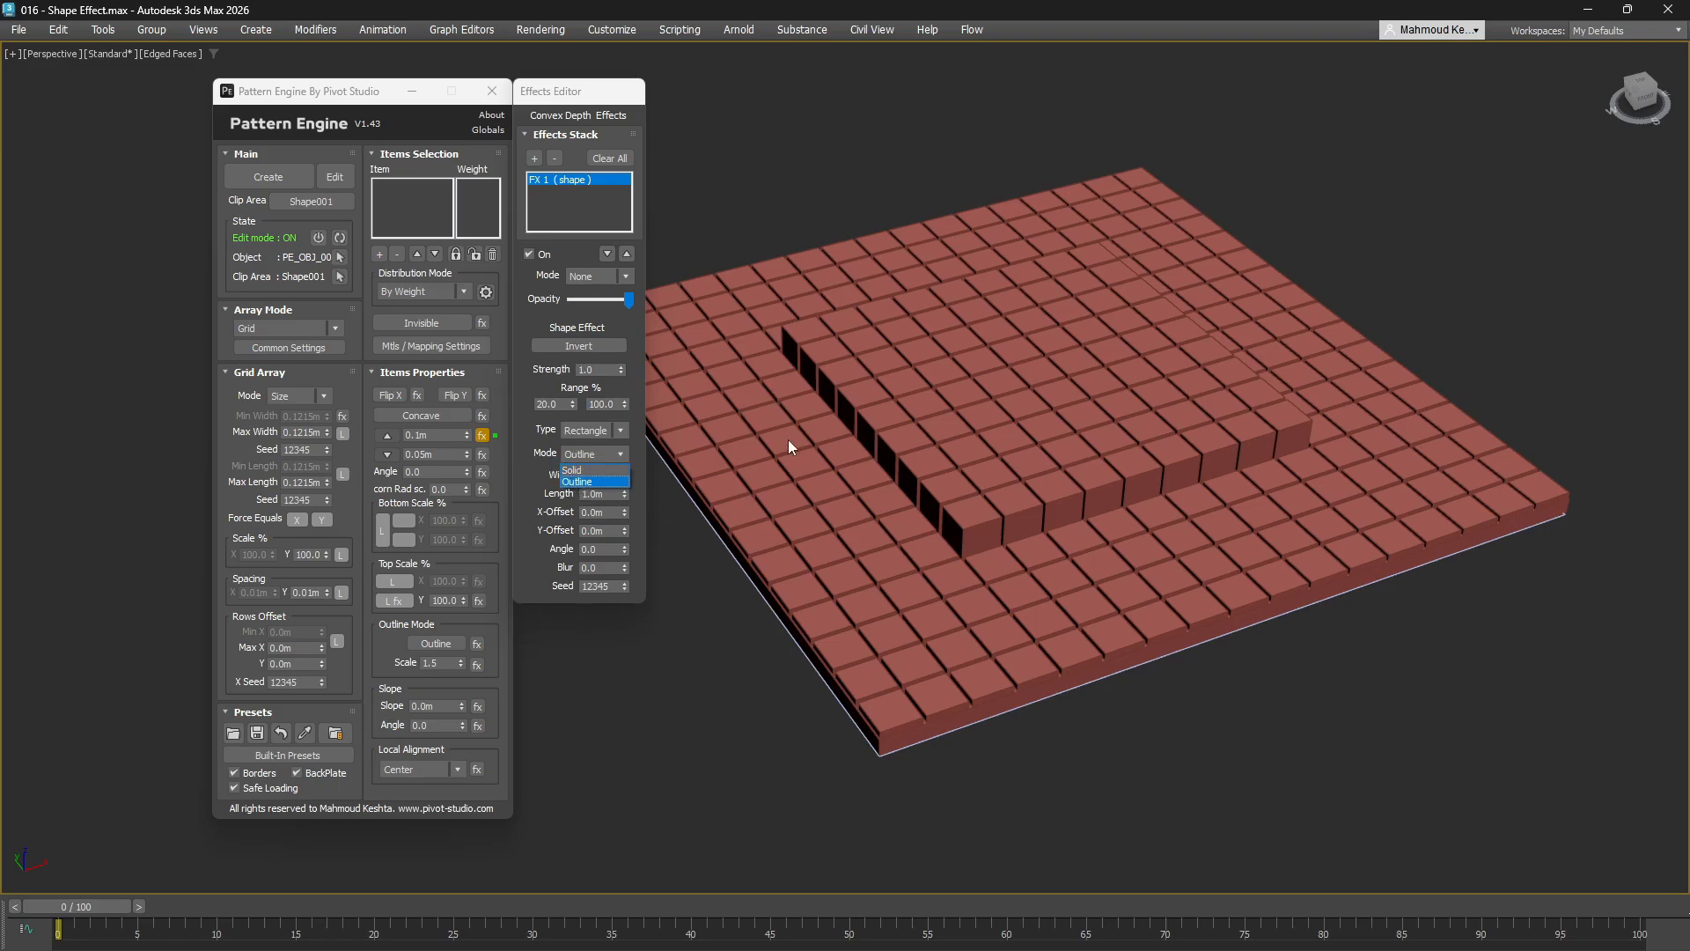
{"action": "double_click", "coordinate": [603, 567]}
{"action": "type", "text": "50"}
{"action": "key", "text": "Return"}
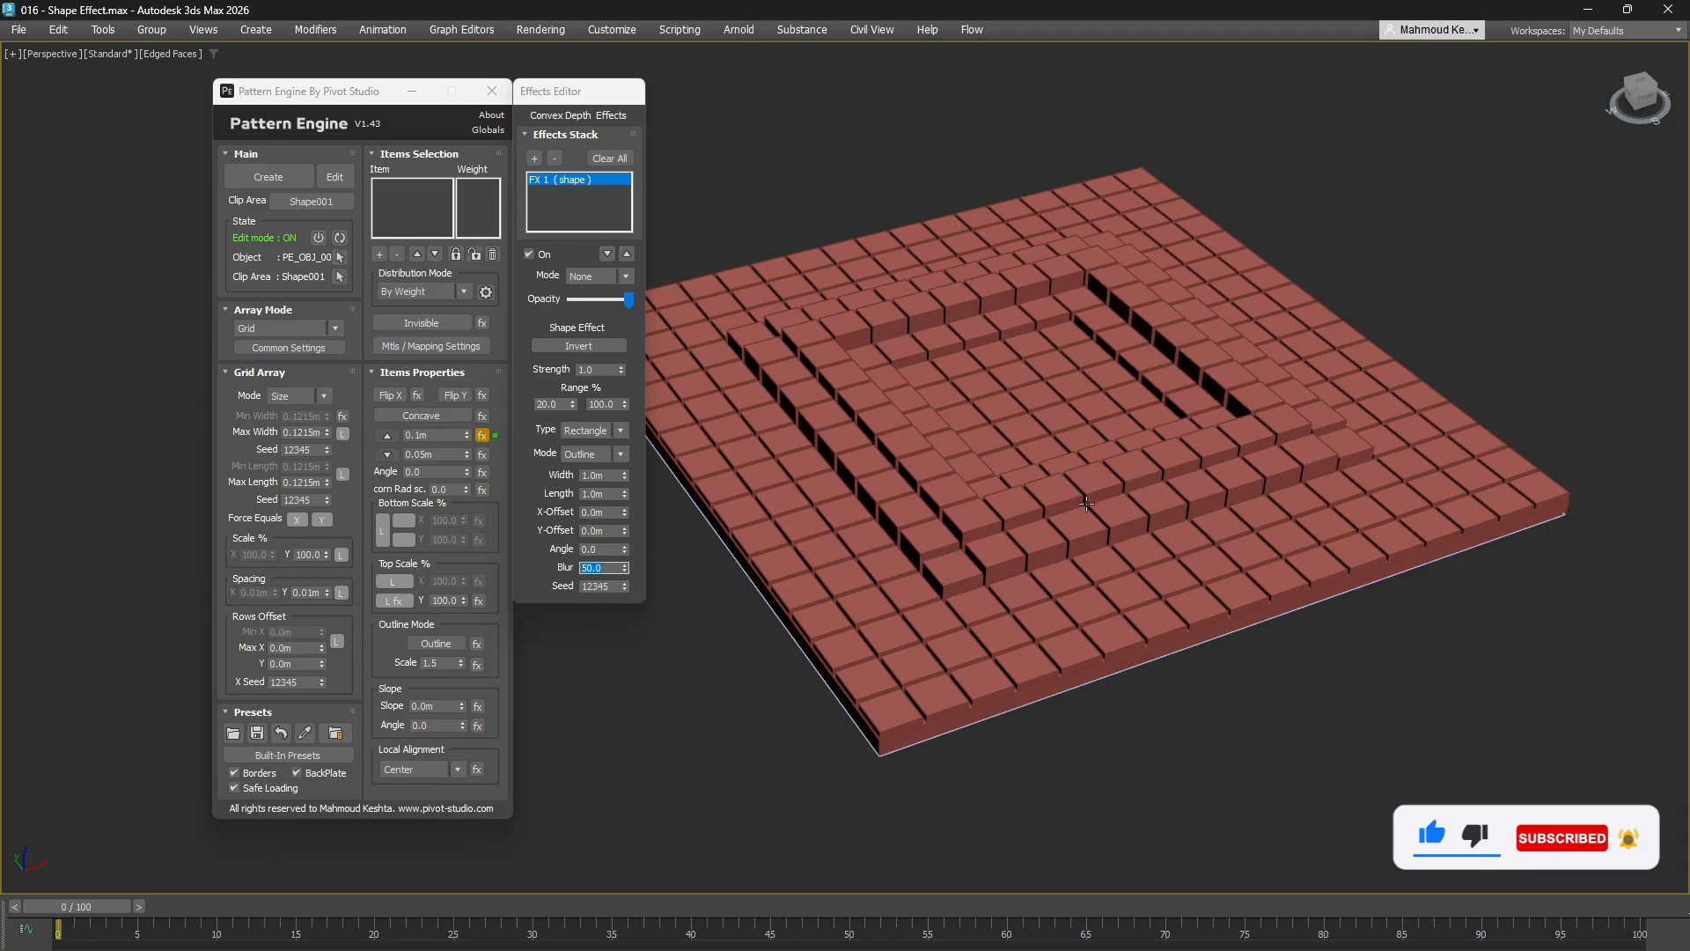
{"action": "middle_click_drag", "start_coordinate": [1087, 504], "coordinate": [1089, 508], "text": "alt"}
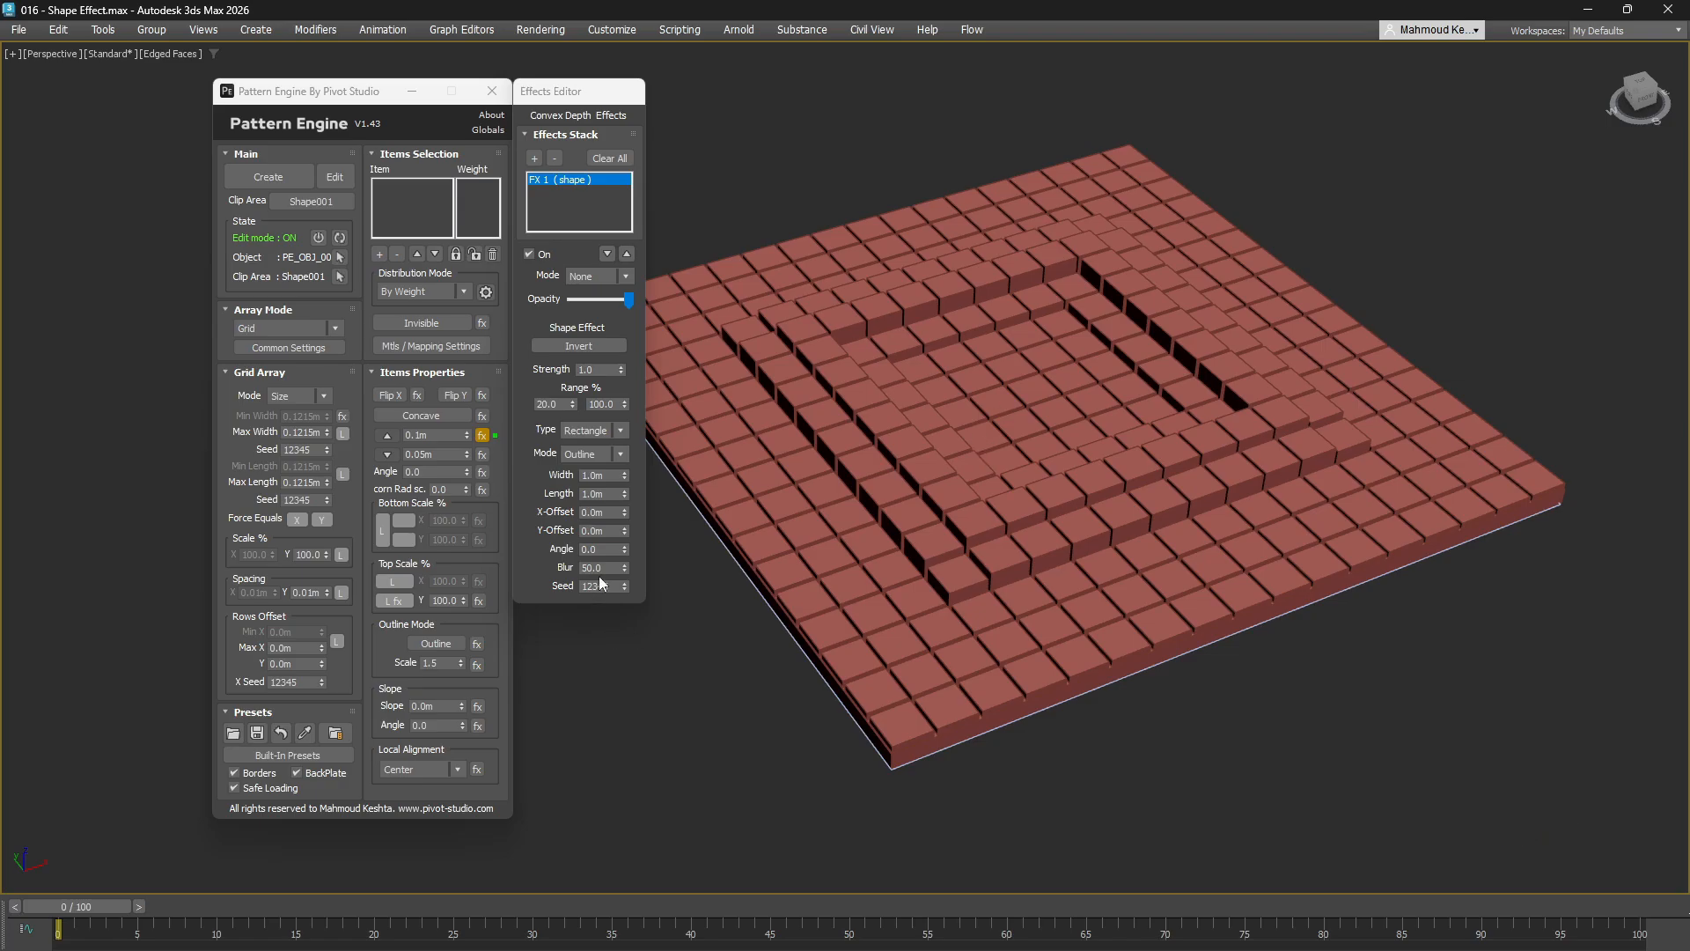
Step: Try a minimum range of 50% on the convex depth effect, and restore it to 20%
{"action": "double_click", "coordinate": [564, 405]}
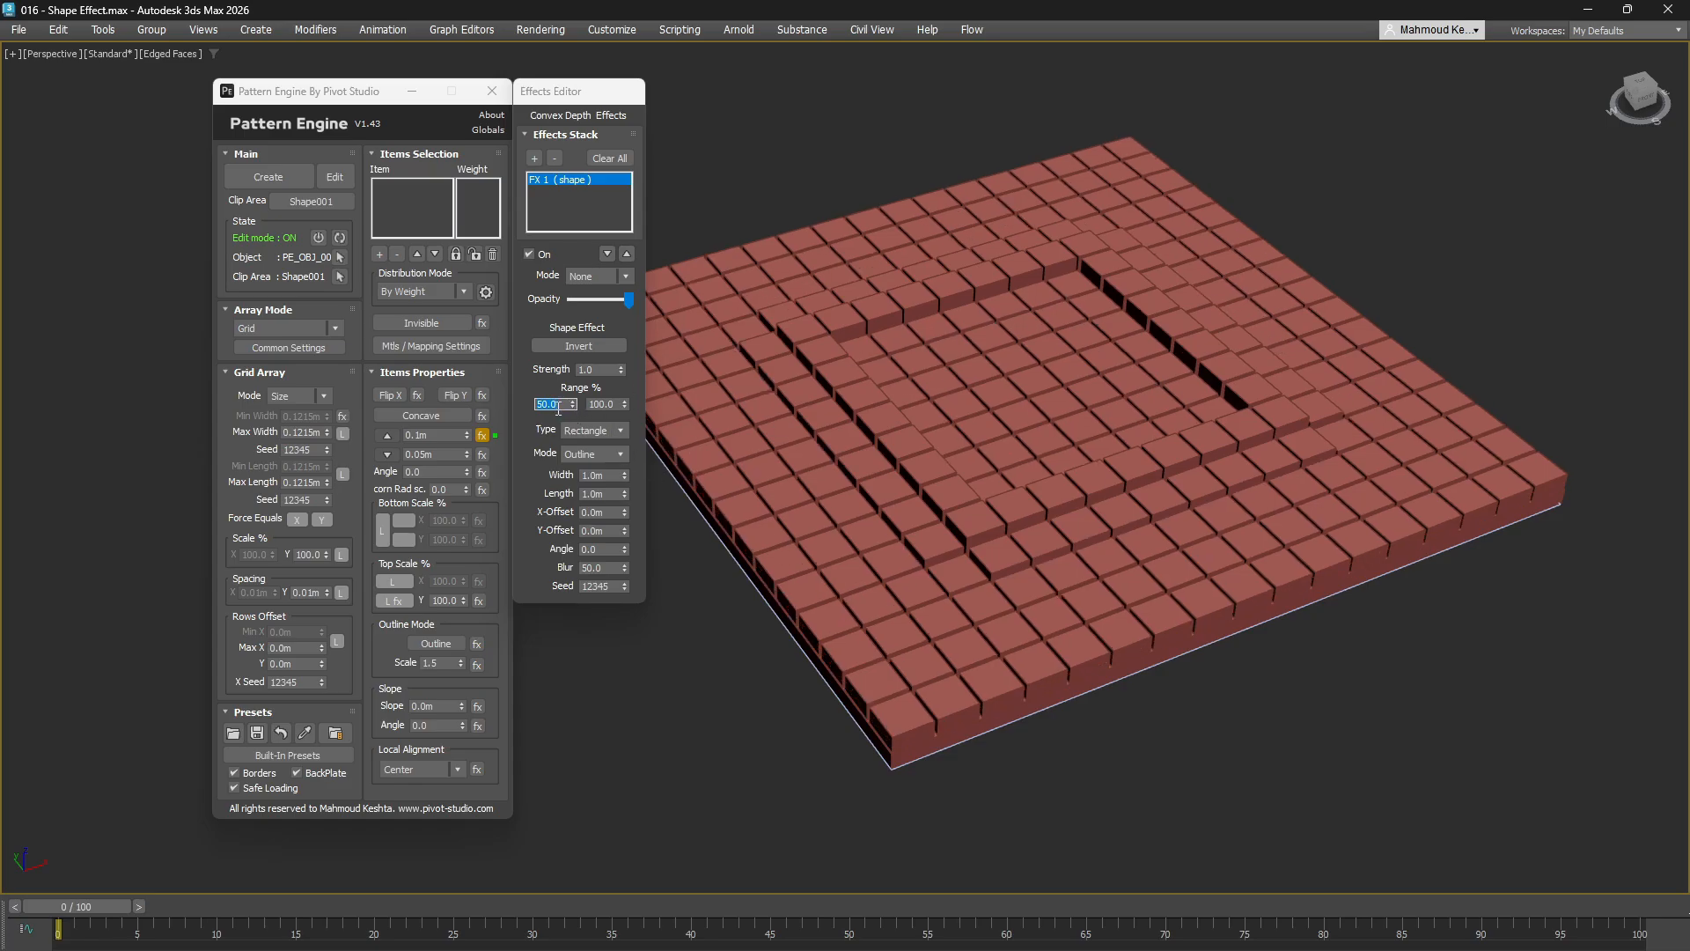
{"action": "type", "text": "20"}
{"action": "key", "text": "Return"}
Step: Change the outlined depth effect's shape type to Circle
{"action": "left_click", "coordinate": [594, 430]}
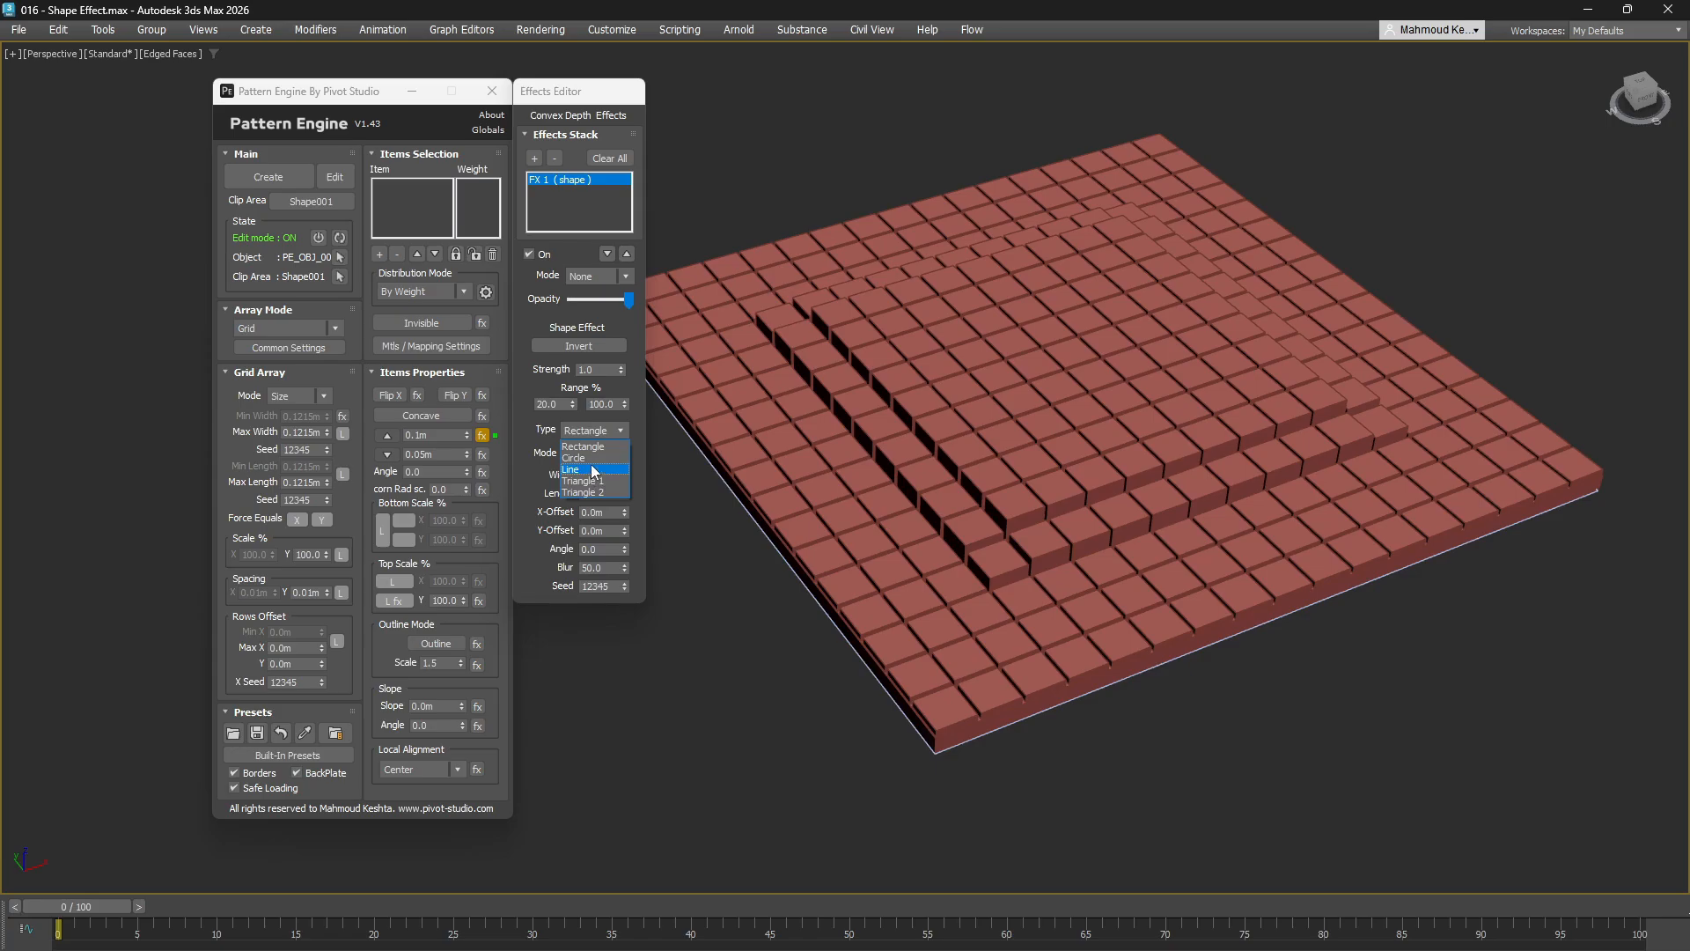
{"action": "left_click", "coordinate": [576, 458]}
{"action": "mouse_move", "coordinate": [823, 528]}
{"action": "middle_mouse_down", "text": "alt"}
{"action": "mouse_move", "coordinate": [832, 599]}
{"action": "mouse_move", "coordinate": [839, 539]}
{"action": "middle_mouse_up", "text": "alt"}
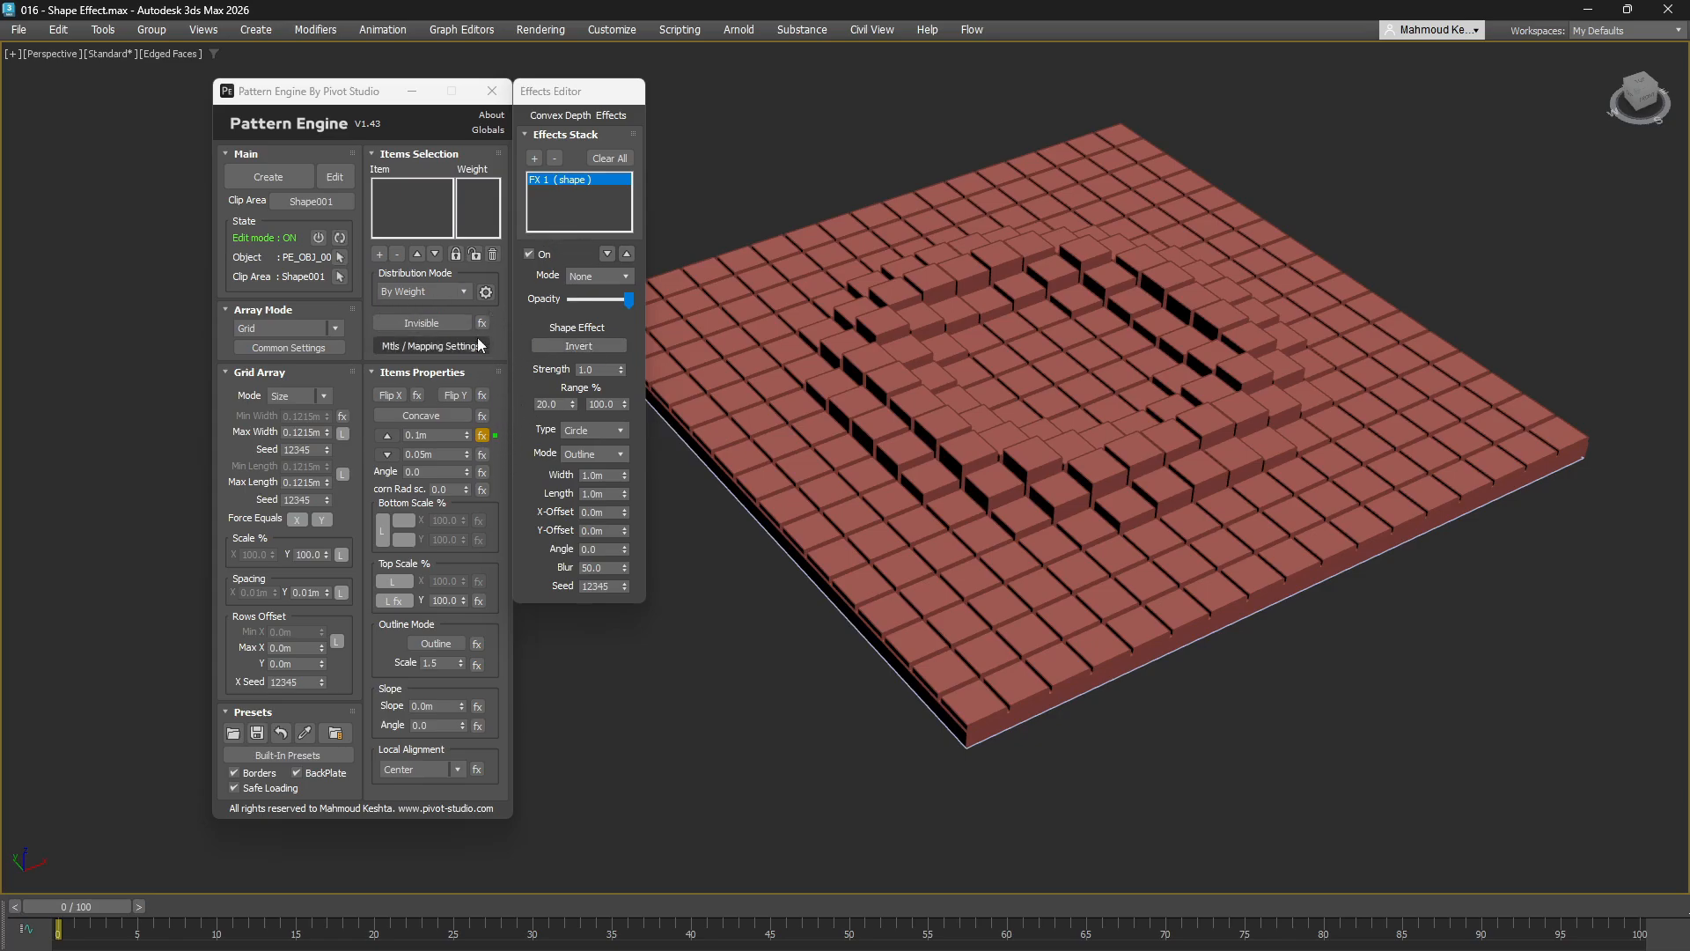
Step: Turn off the convex depth shape effect and add a Shape effect to the Invisible property
{"action": "left_click", "coordinate": [538, 255]}
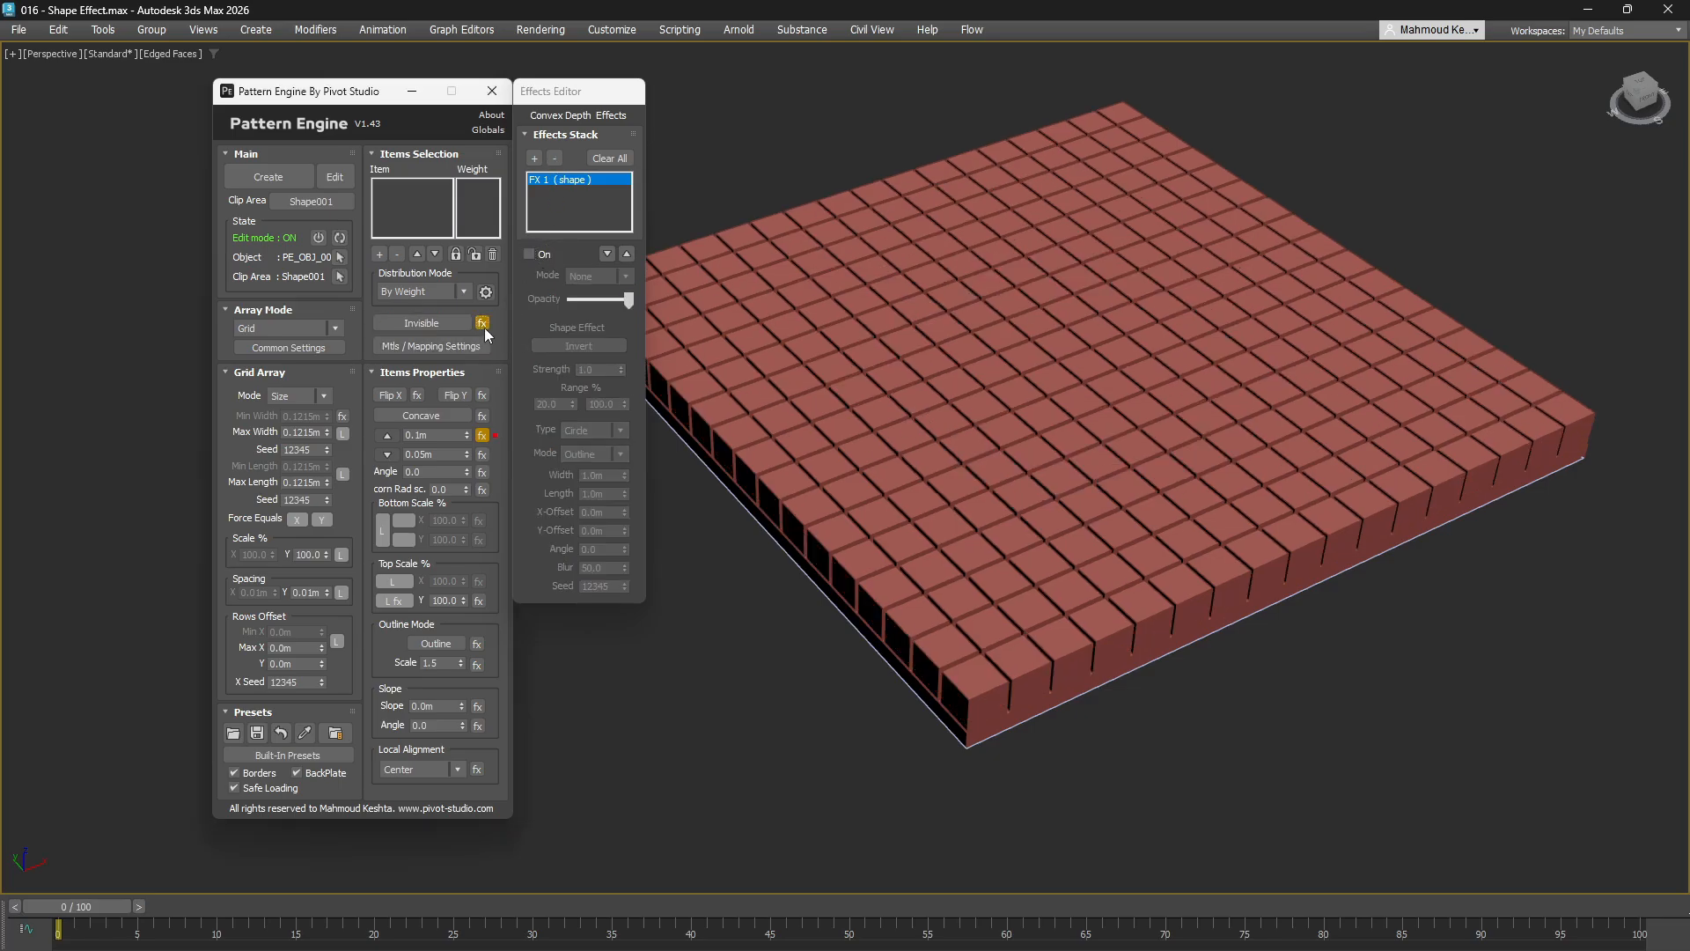
{"action": "left_click", "coordinate": [483, 324]}
{"action": "left_click", "coordinate": [533, 158]}
{"action": "left_click", "coordinate": [583, 226]}
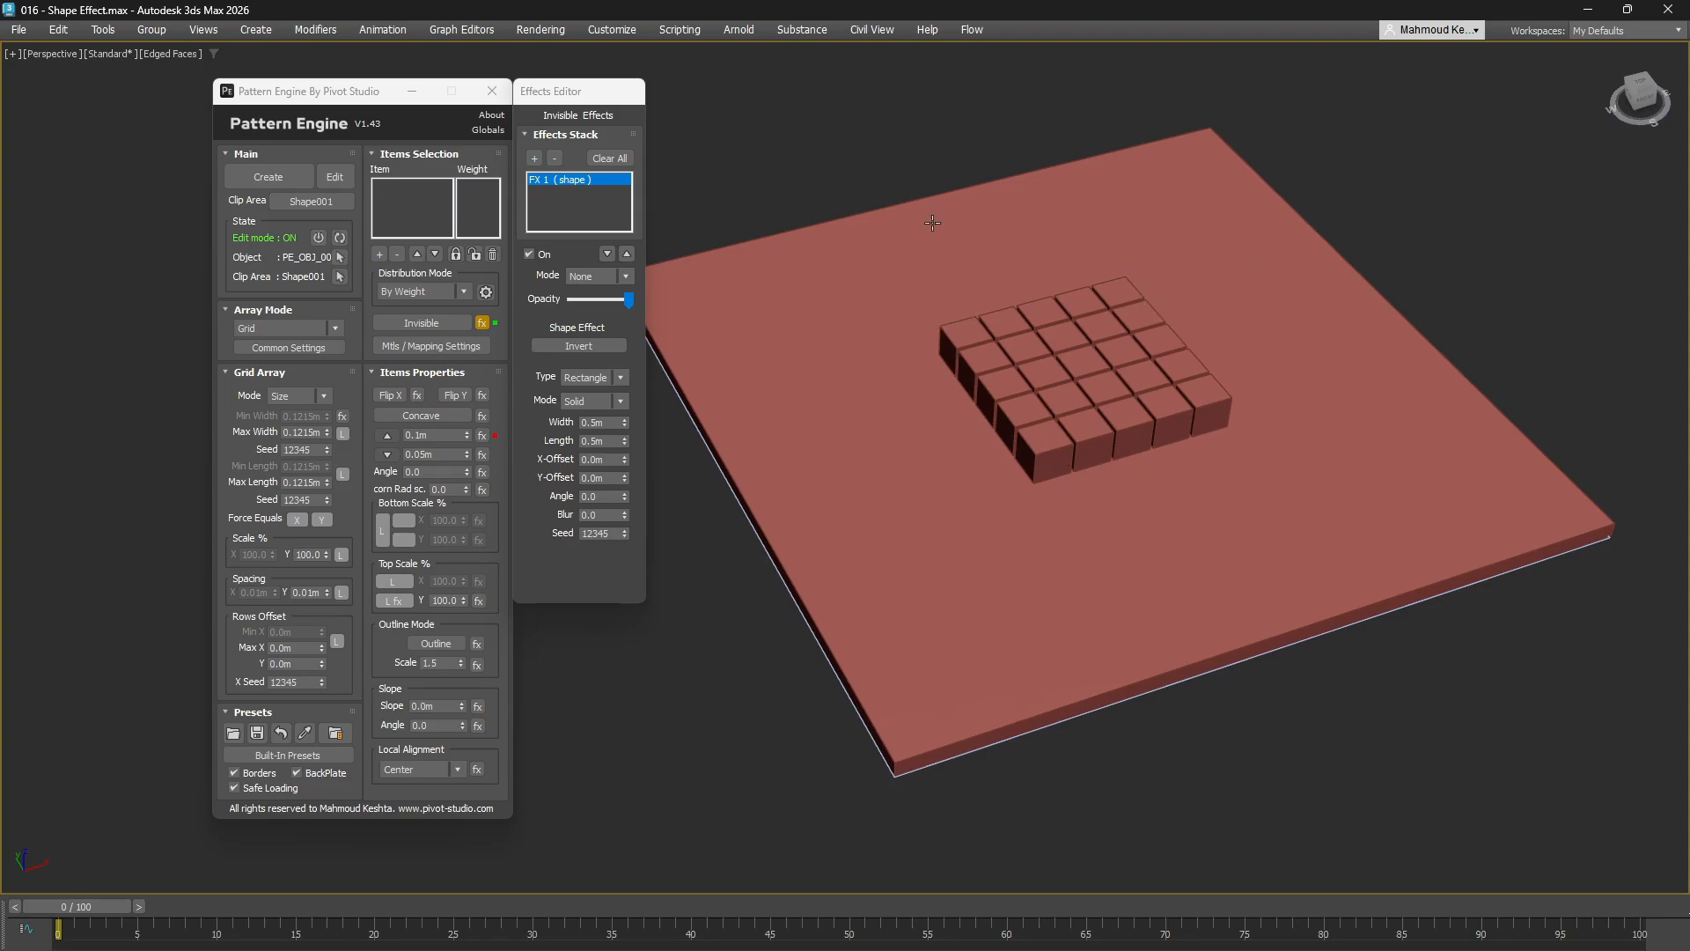
Step: Set the invisible shape effect's blur to 50 and raise its seed to 12350
{"action": "left_click", "coordinate": [608, 516]}
{"action": "type", "text": "50"}
{"action": "key", "text": "Return"}
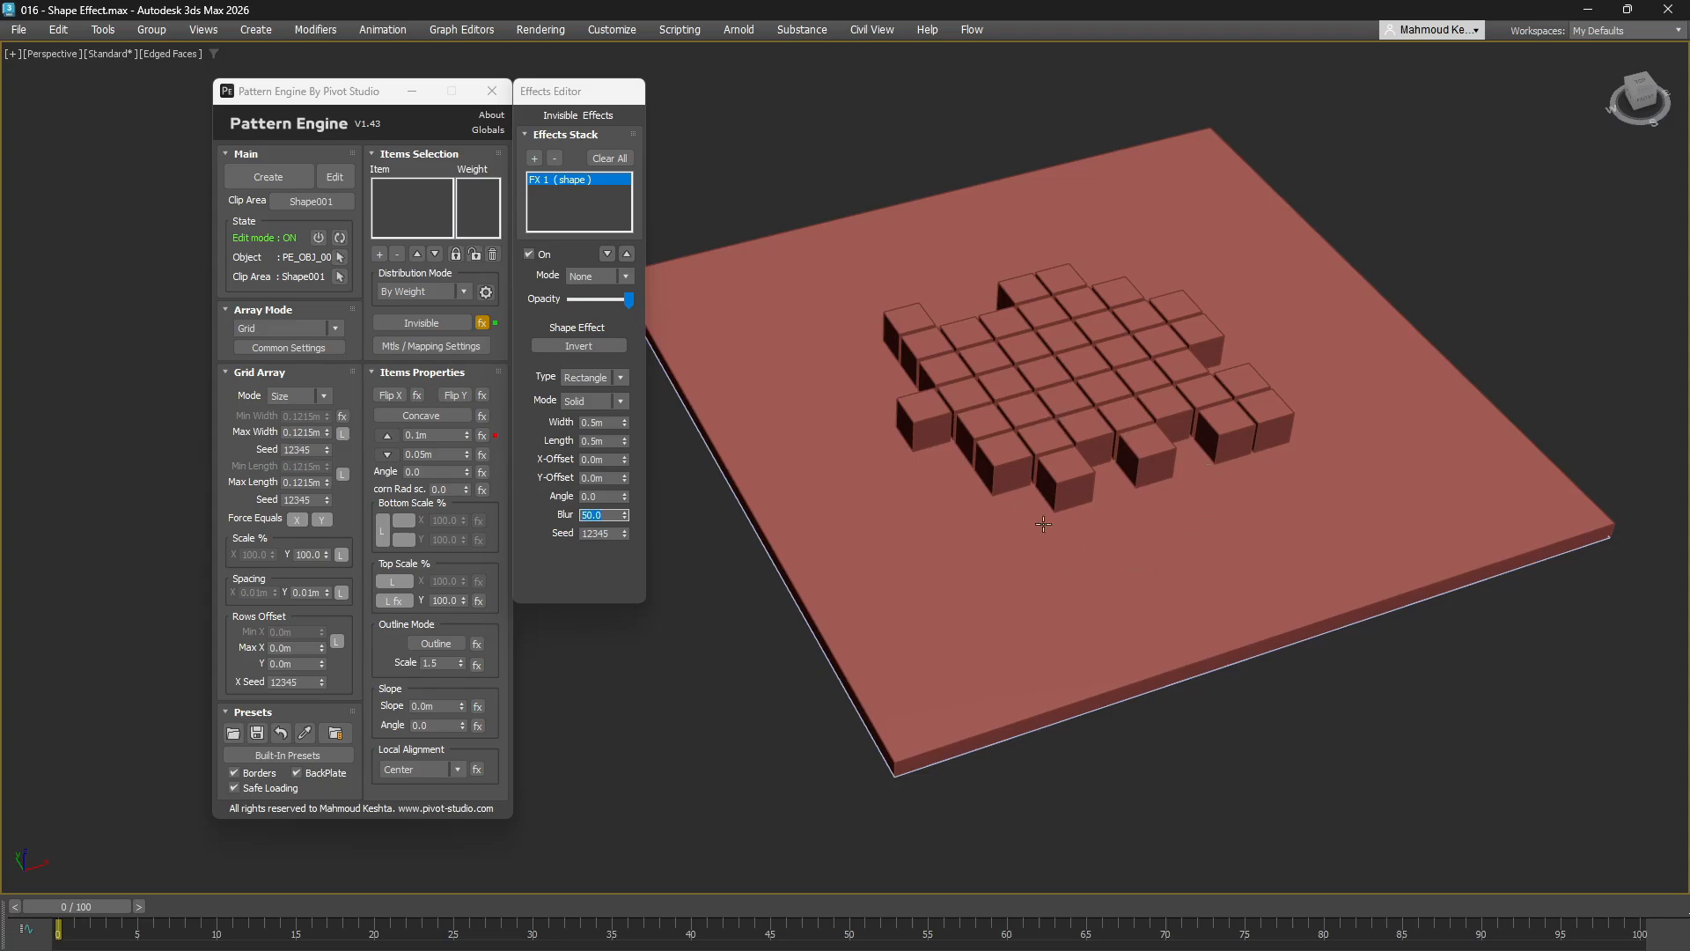
{"action": "left_click", "coordinate": [624, 530]}
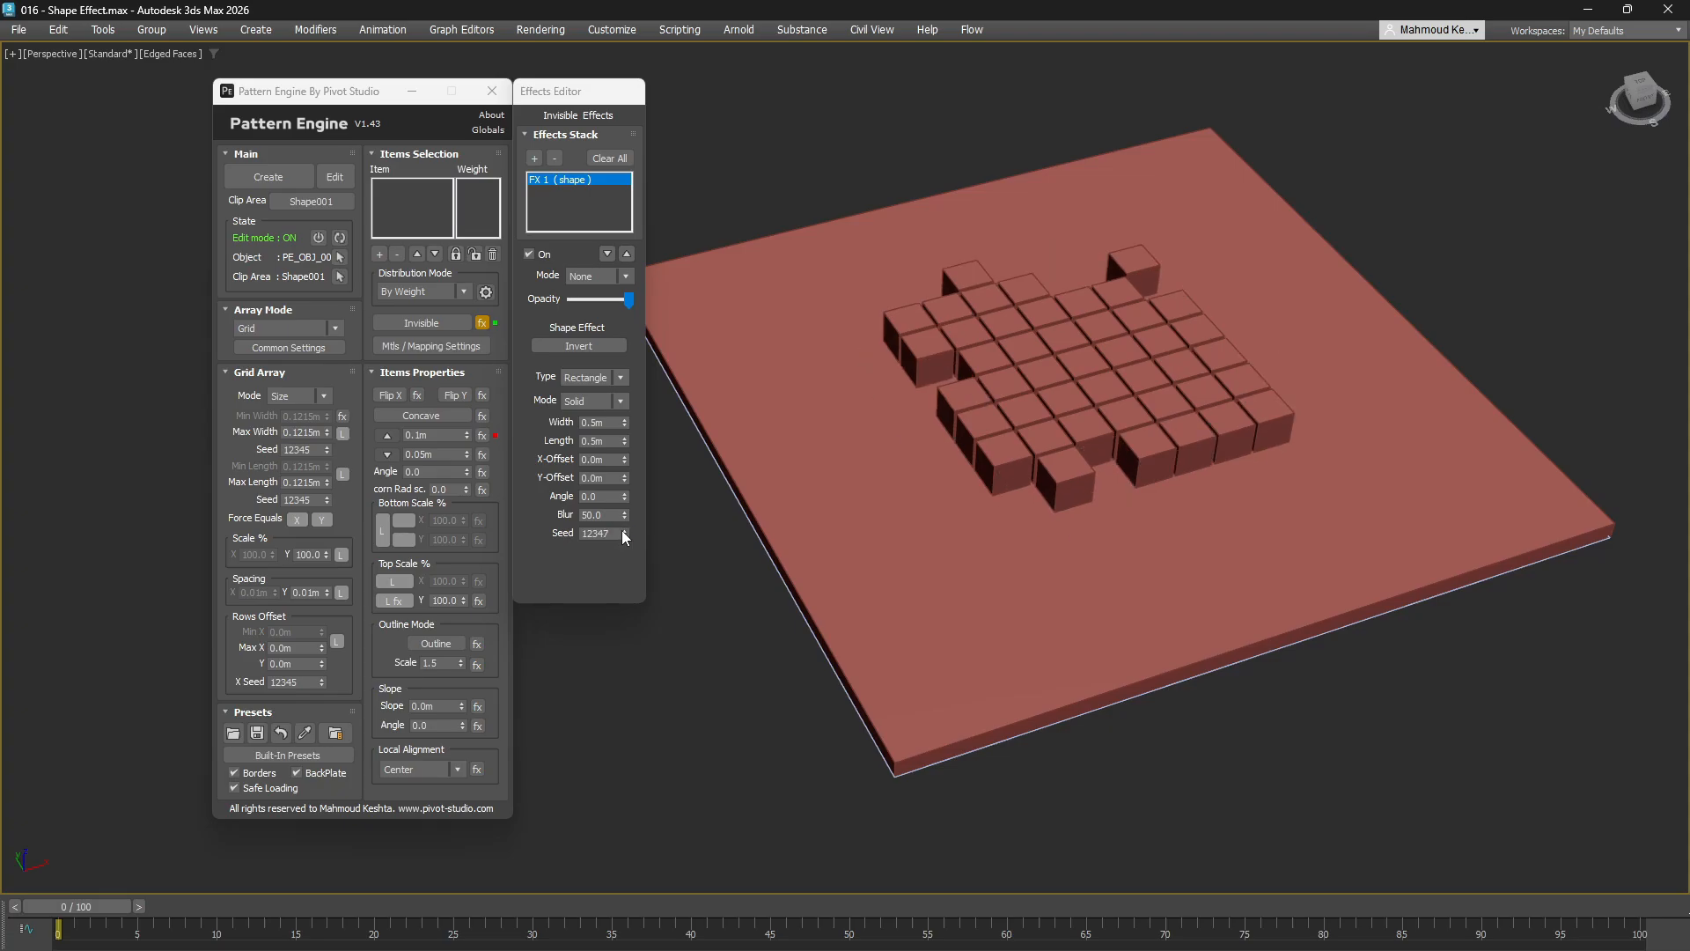
{"action": "left_click", "coordinate": [624, 530]}
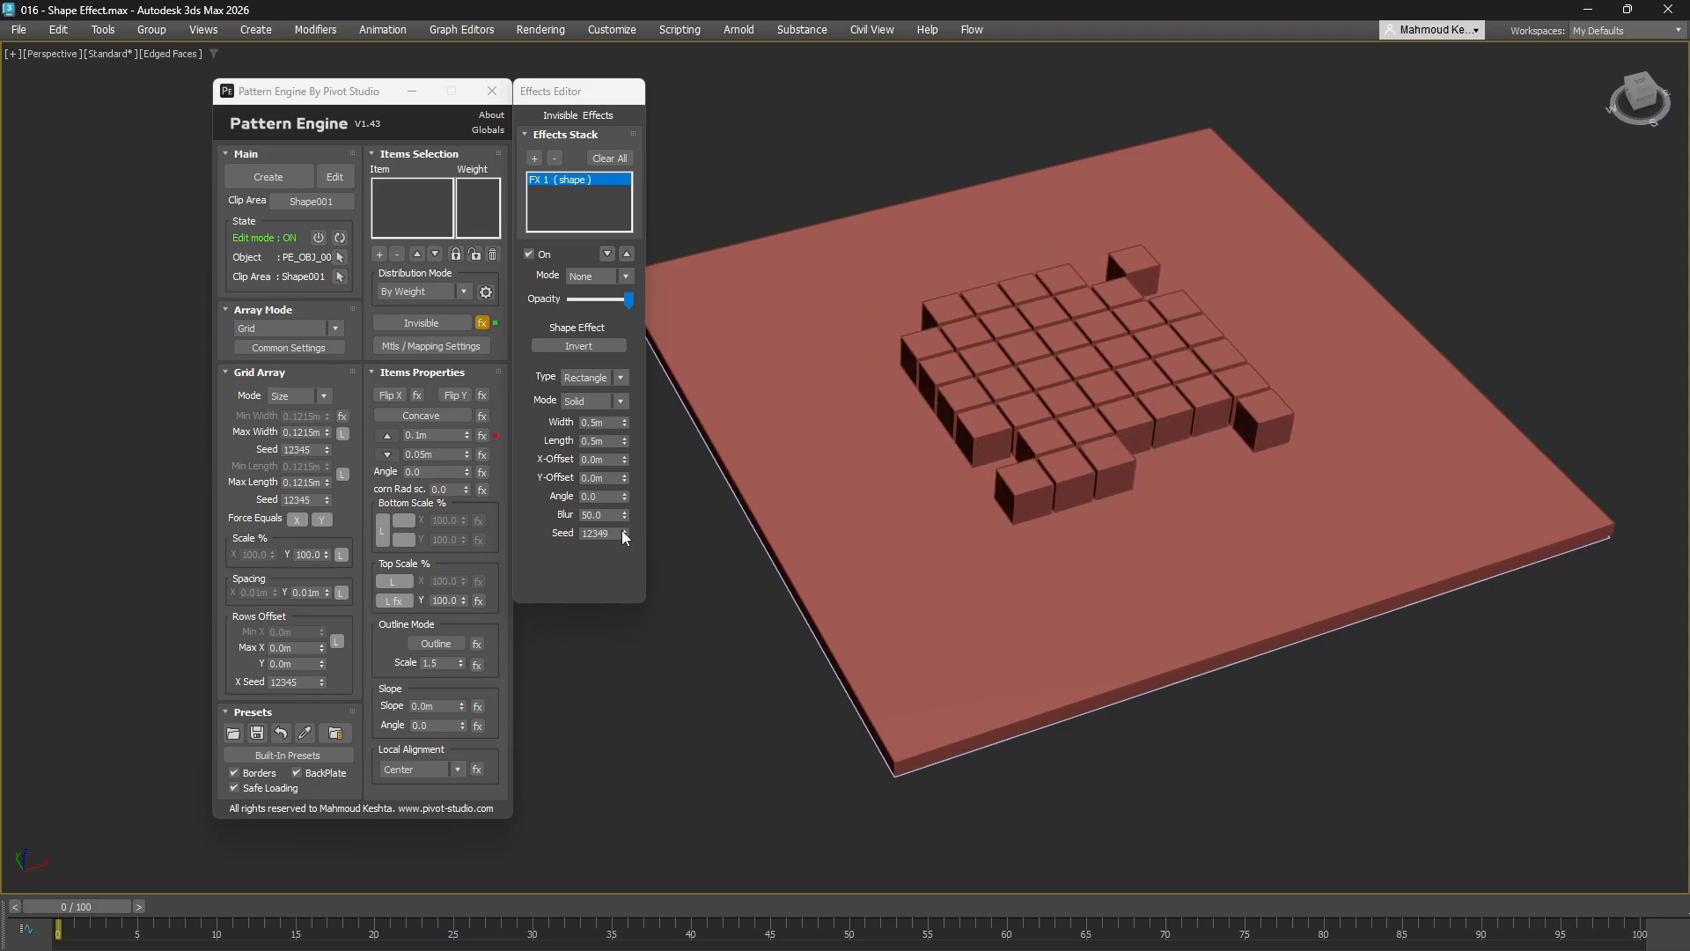
Step: Switch the invisible shape effect's mode to Outline and set its blur to 100
{"action": "left_click", "coordinate": [596, 401]}
{"action": "left_click", "coordinate": [590, 426]}
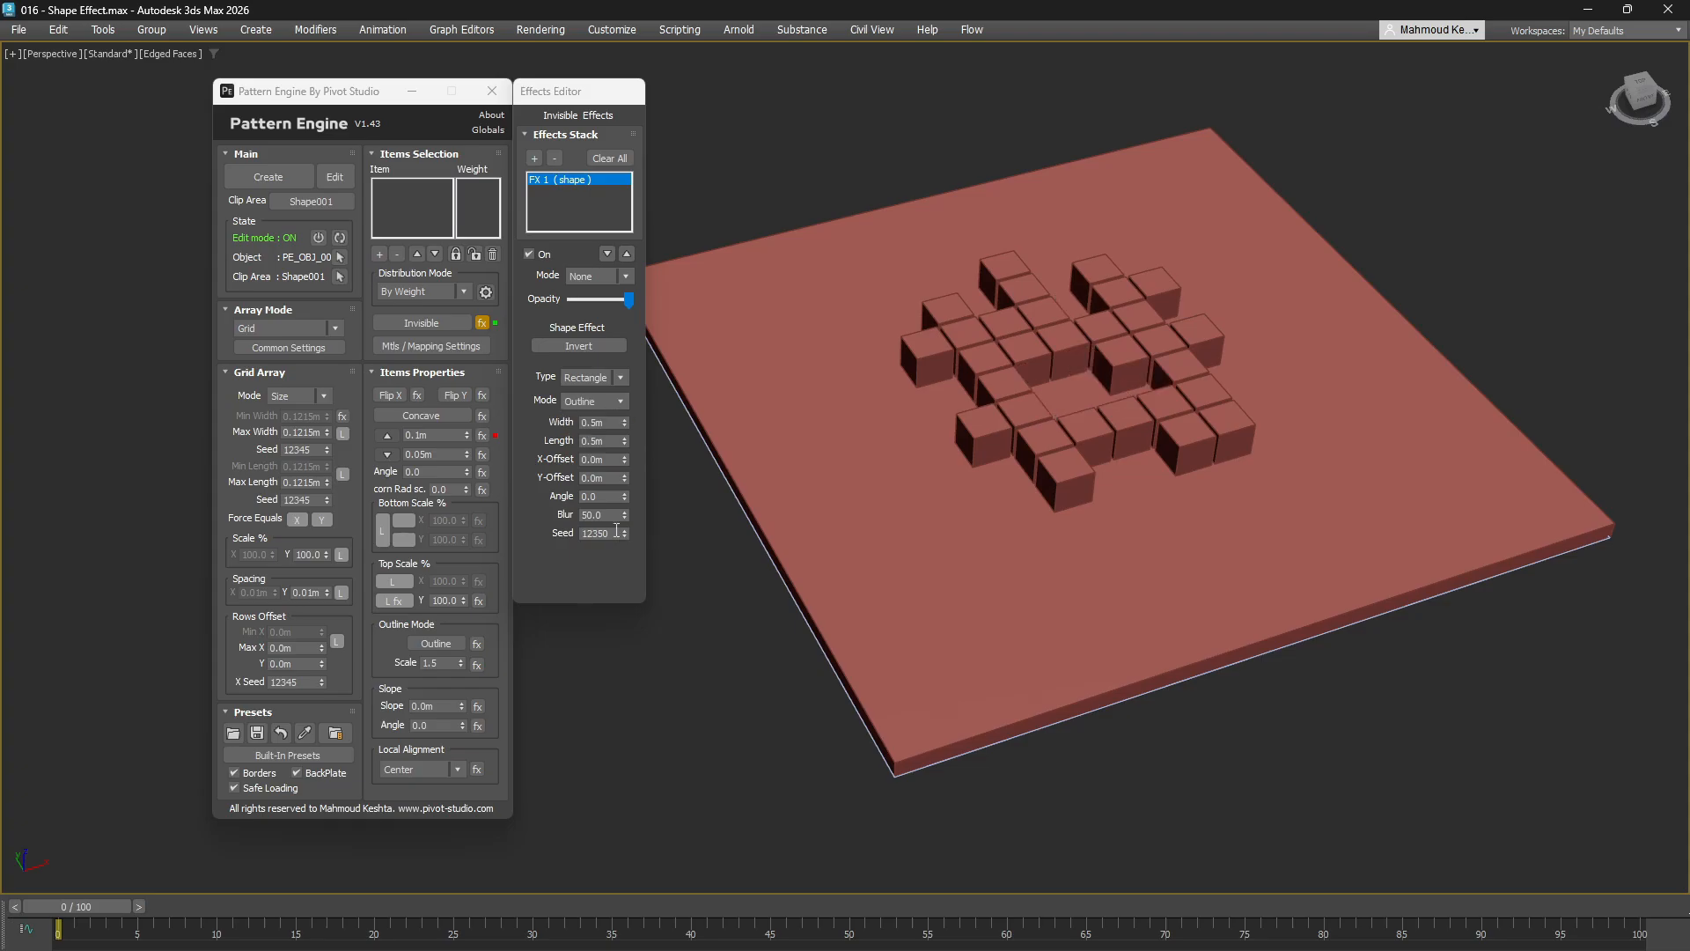
{"action": "type", "text": "100"}
{"action": "key", "text": "Return"}
Step: Try a width of 0.1 m on the invisible shape effect, and set it to 1.0 m
{"action": "double_click", "coordinate": [609, 423]}
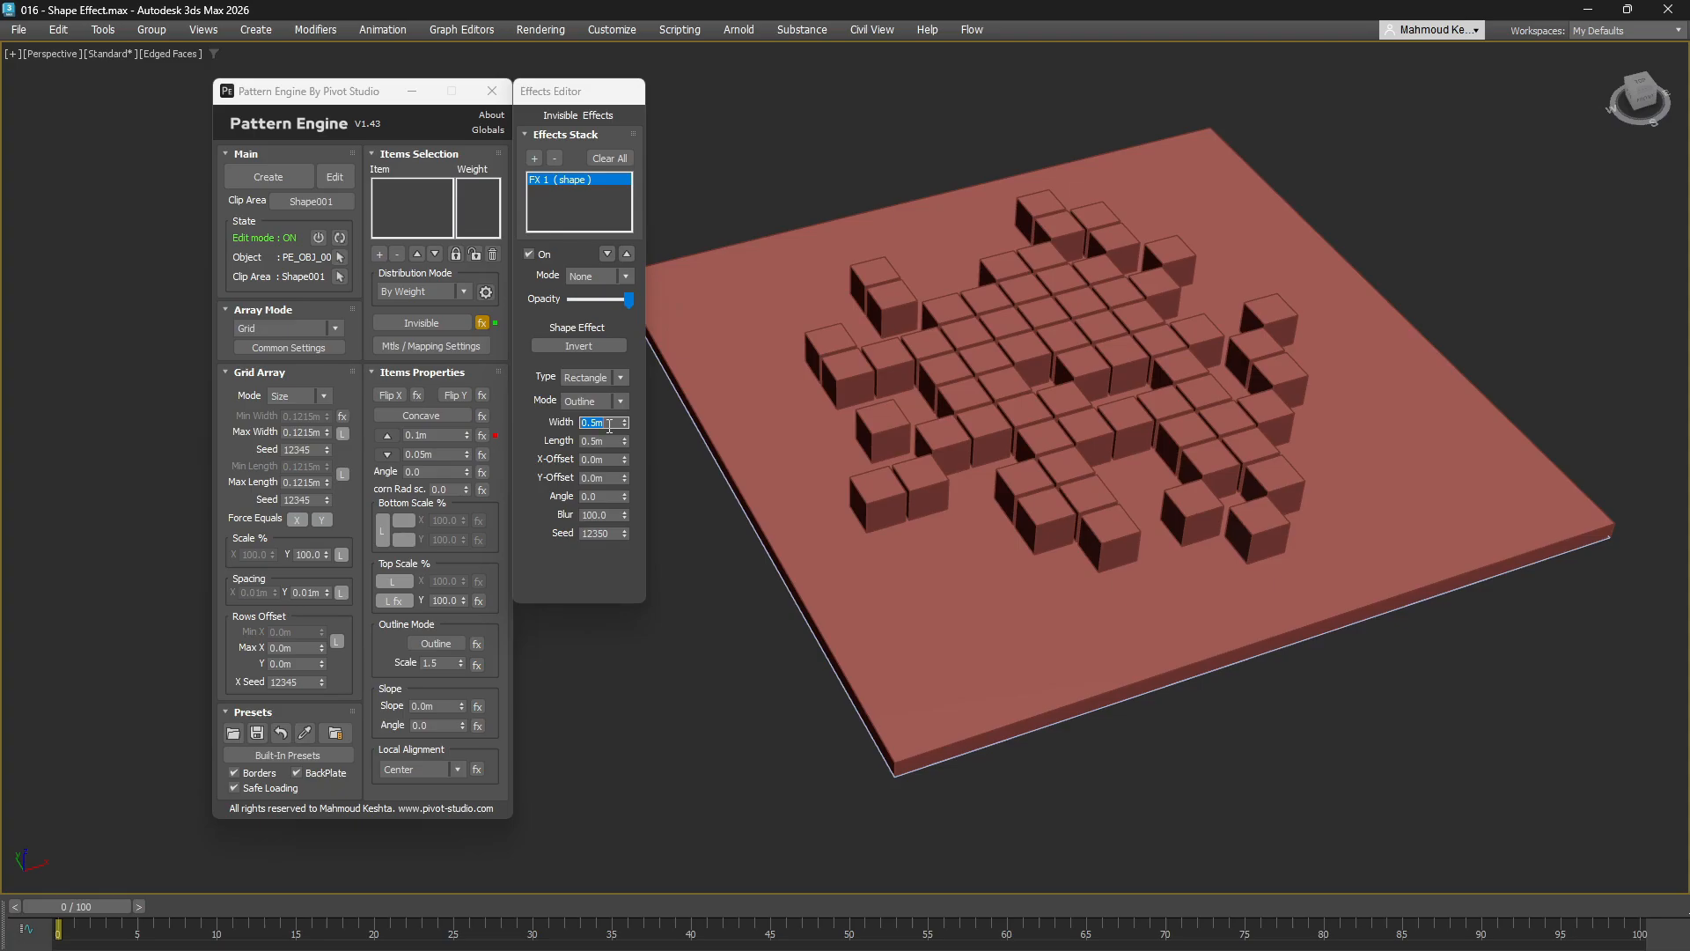
{"action": "type", "text": "0.1"}
{"action": "key", "text": "Return"}
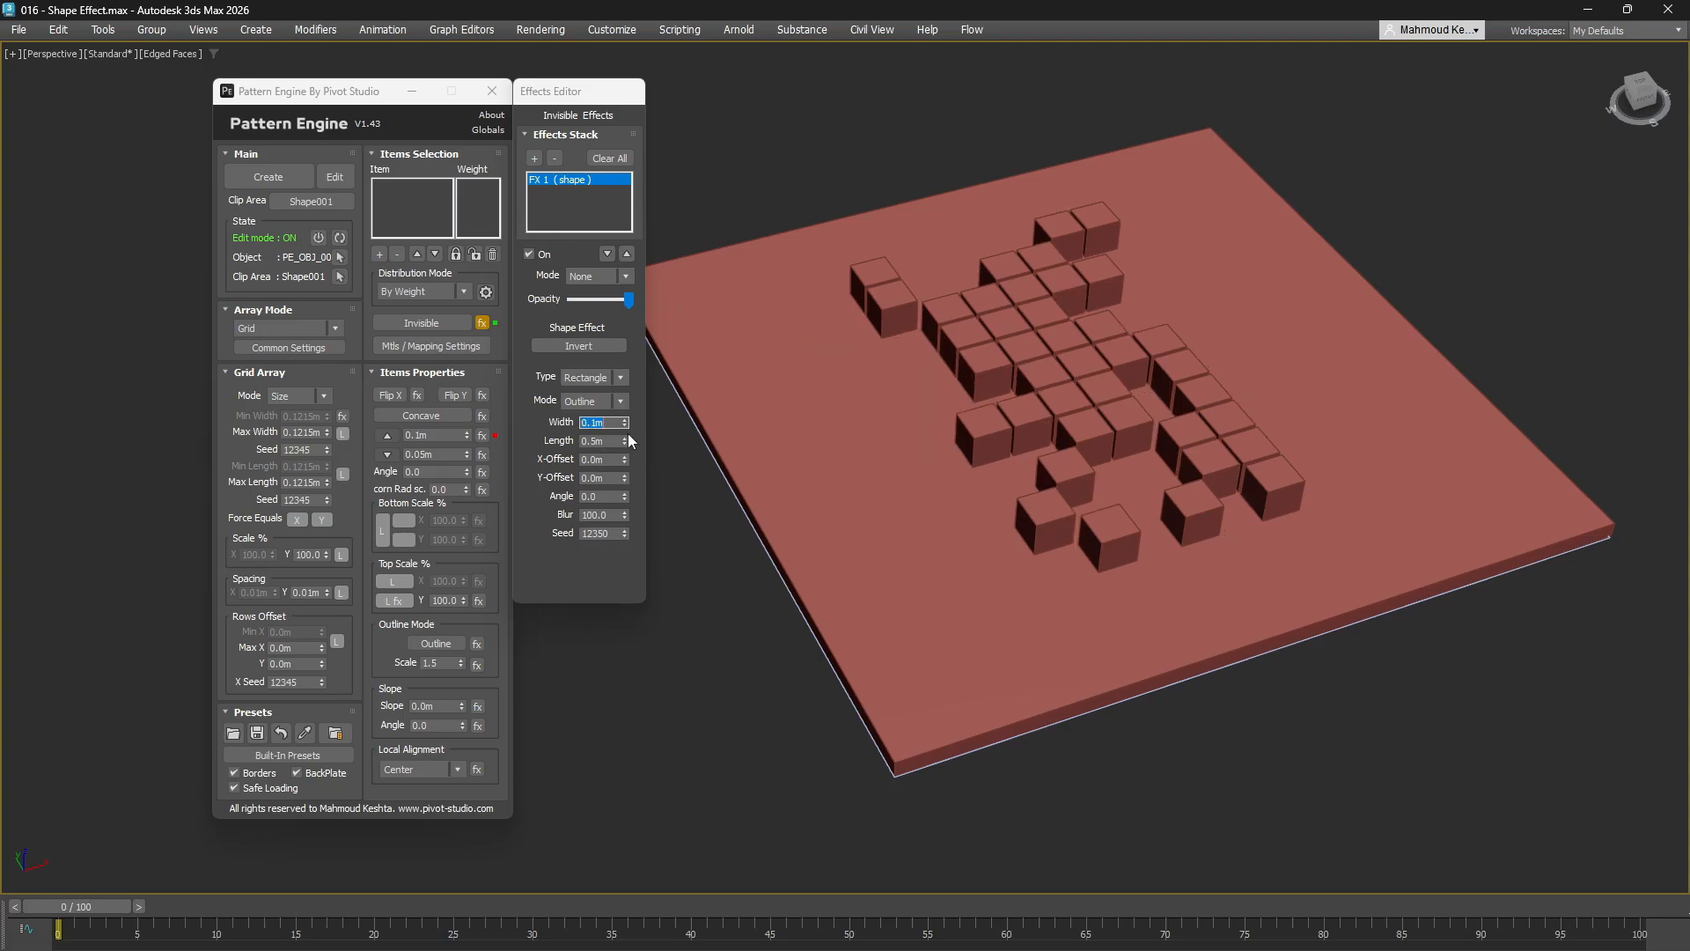
{"action": "type", "text": "1."}
{"action": "key", "text": "Return"}
Step: Try a blur of 50 on the invisible shape effect, and reduce it to 20
{"action": "double_click", "coordinate": [599, 515]}
{"action": "type", "text": "5"}
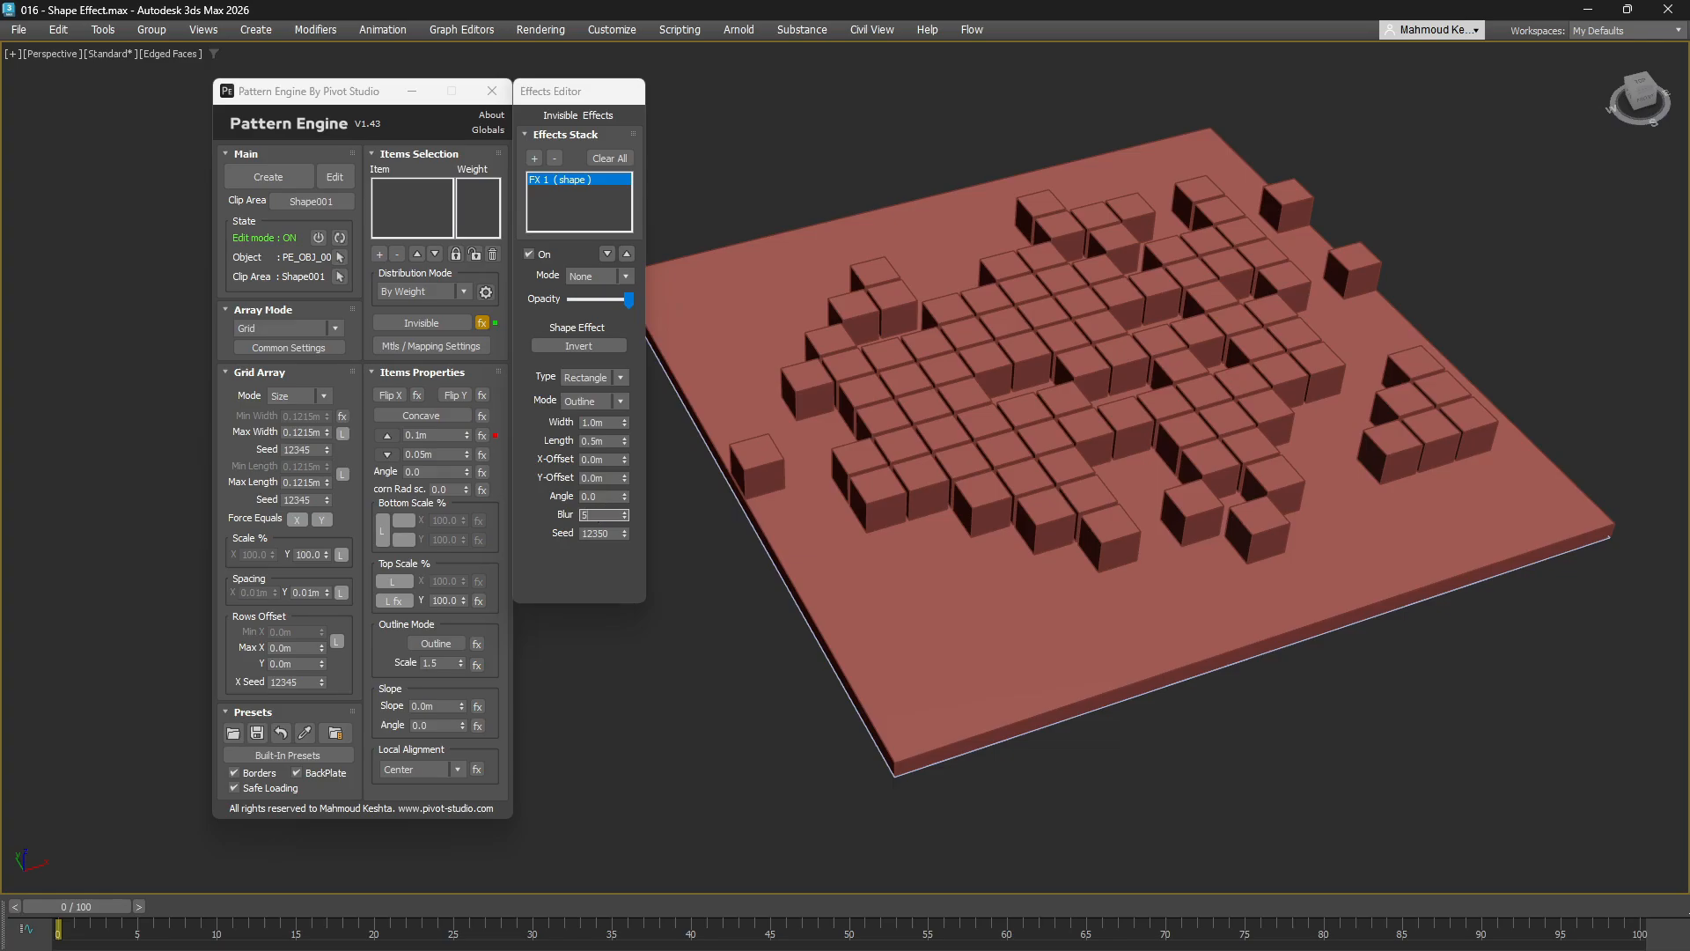
{"action": "type", "text": "0"}
{"action": "key", "text": "Return"}
{"action": "type", "text": "20"}
{"action": "key", "text": "Return"}
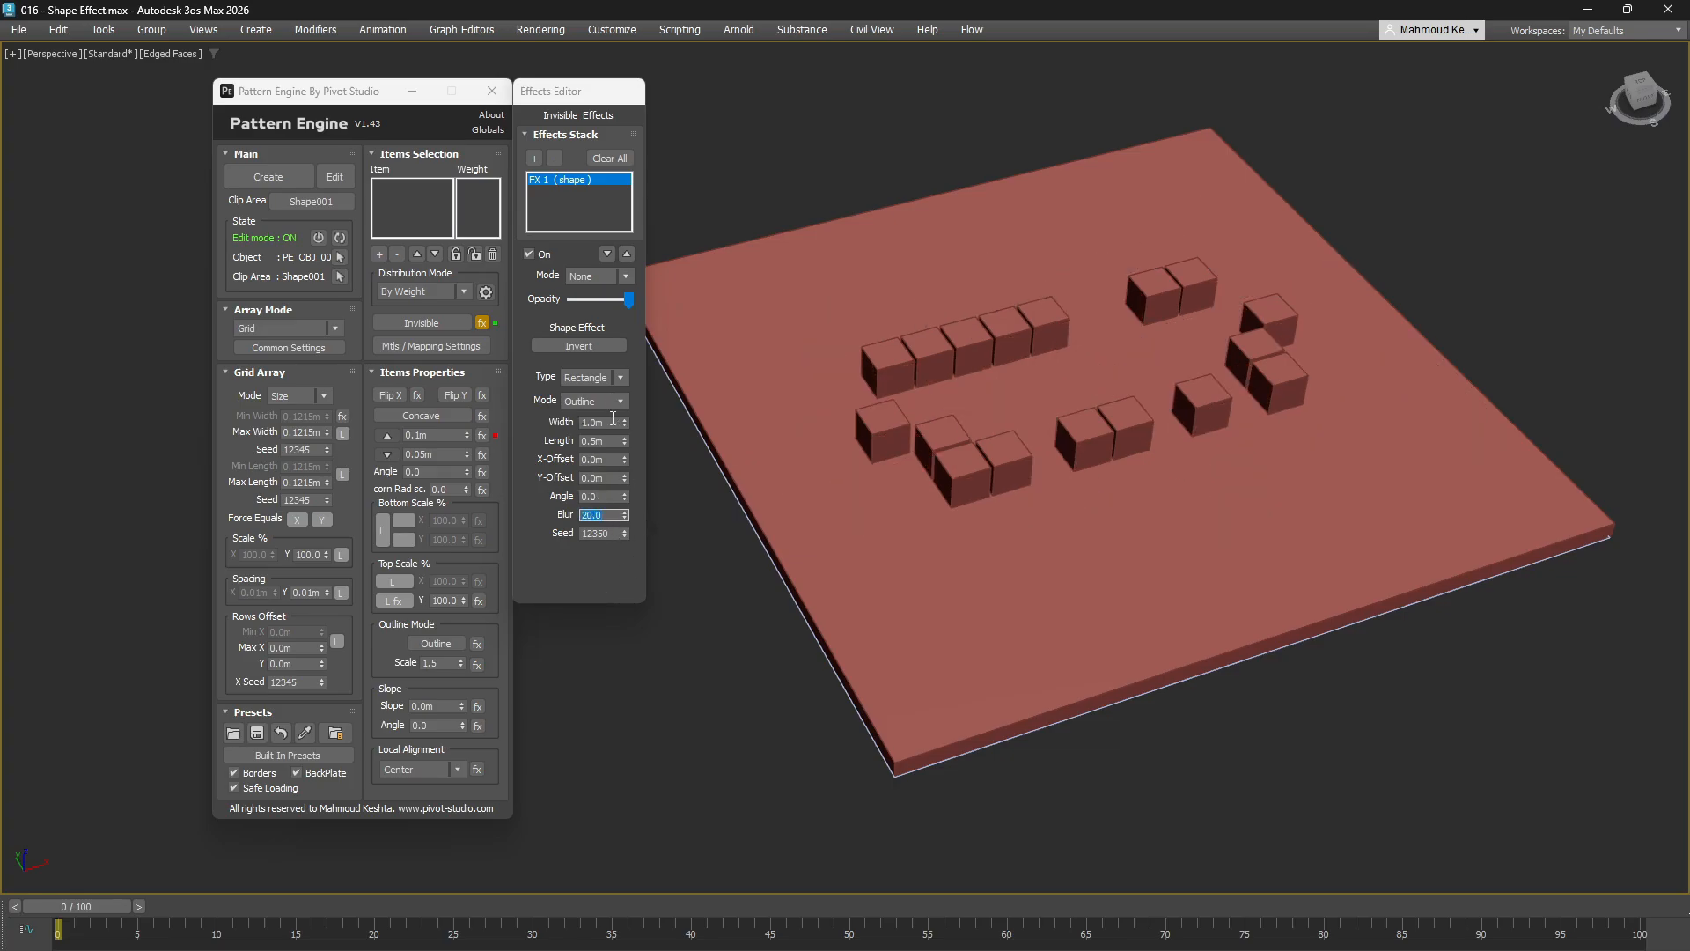
Step: Switch the invisible shape effect's mode to Solid and set its blur to 0
{"action": "left_click", "coordinate": [615, 401]}
{"action": "left_click", "coordinate": [597, 418]}
{"action": "right_click", "coordinate": [624, 515]}
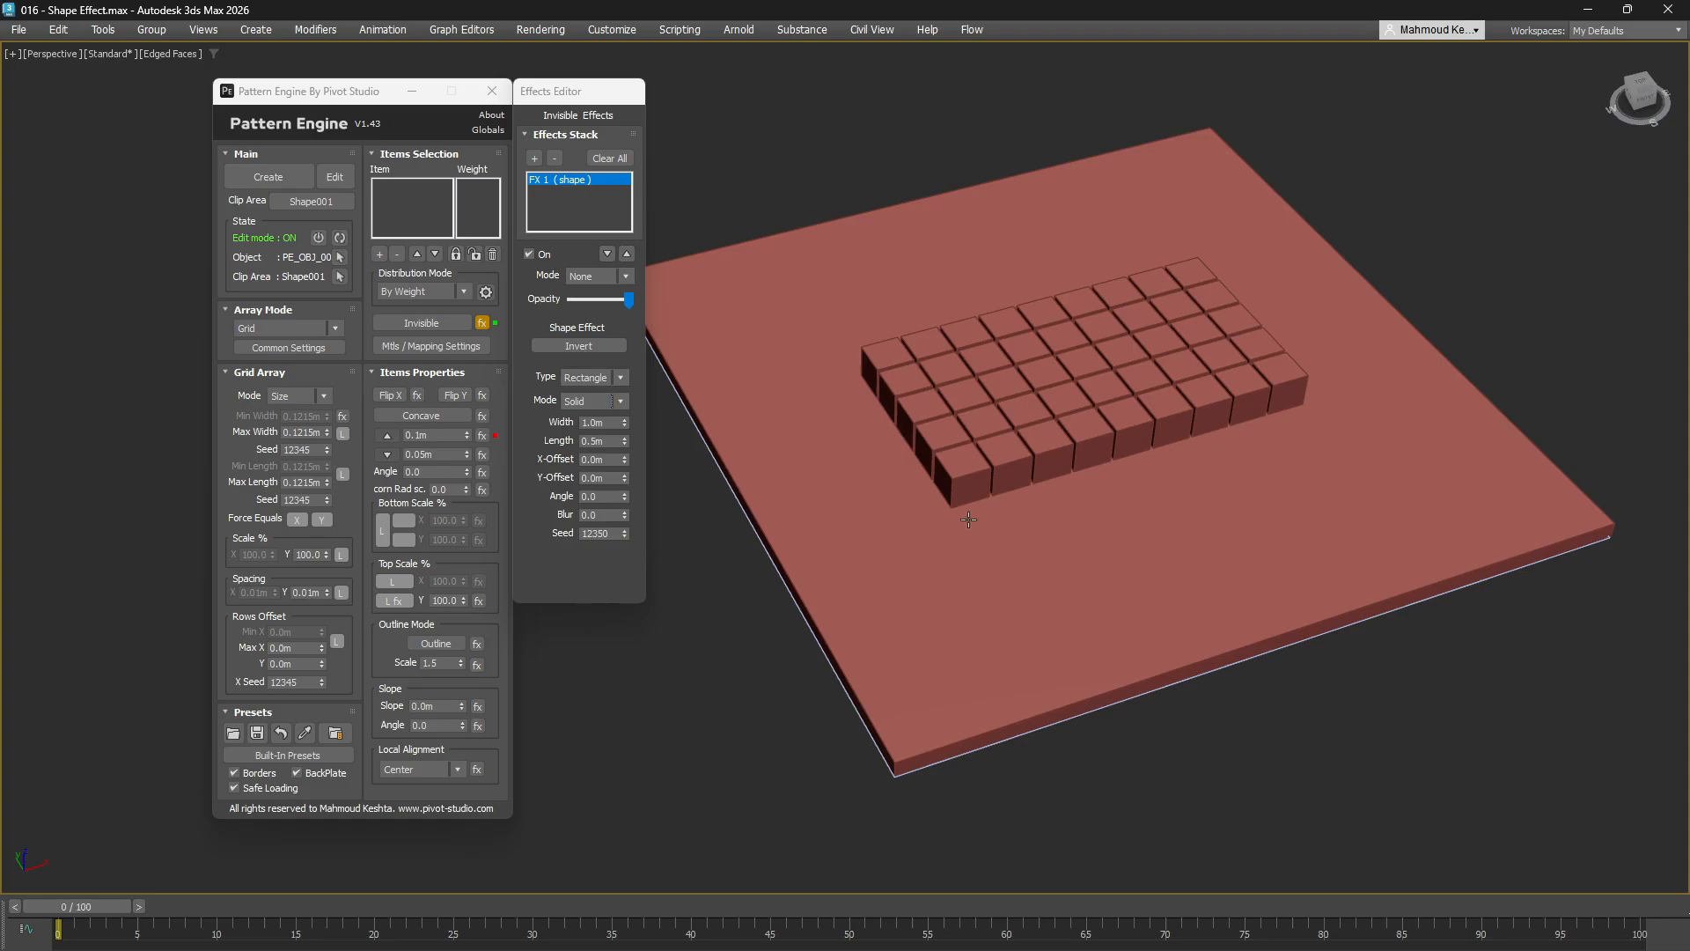
Step: Try inverting the invisible shape effect, and set its length to 1.0 m before turning the inversion off
{"action": "left_click", "coordinate": [598, 345]}
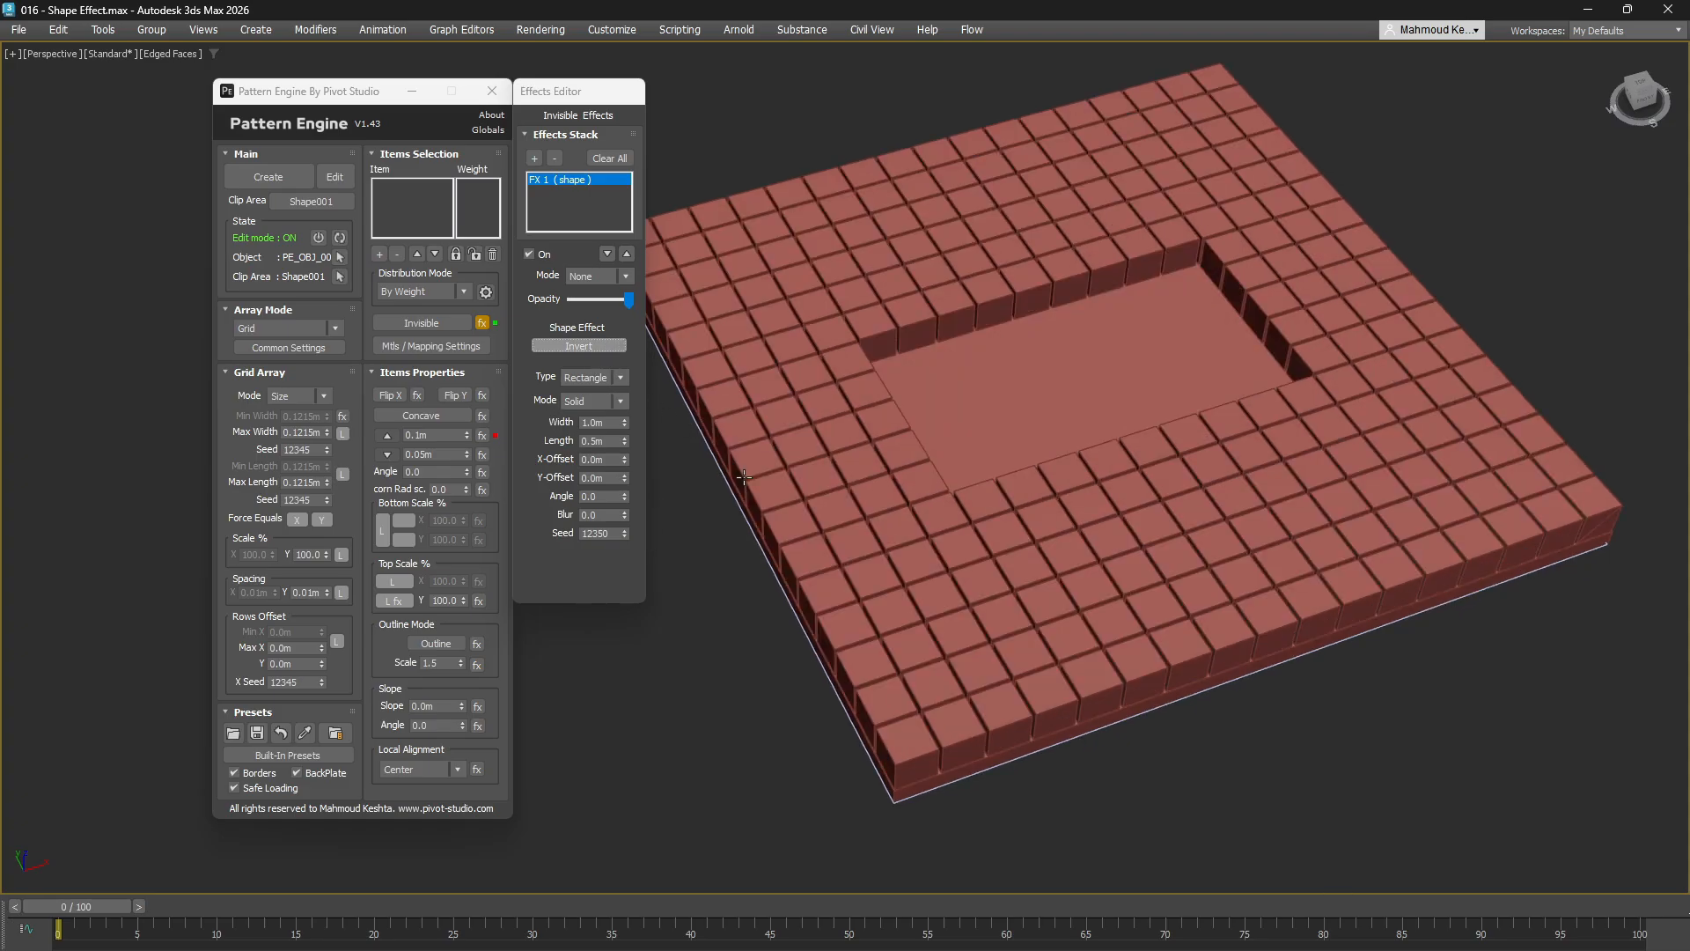
{"action": "middle_click_drag", "start_coordinate": [755, 472], "coordinate": [841, 514], "text": "alt"}
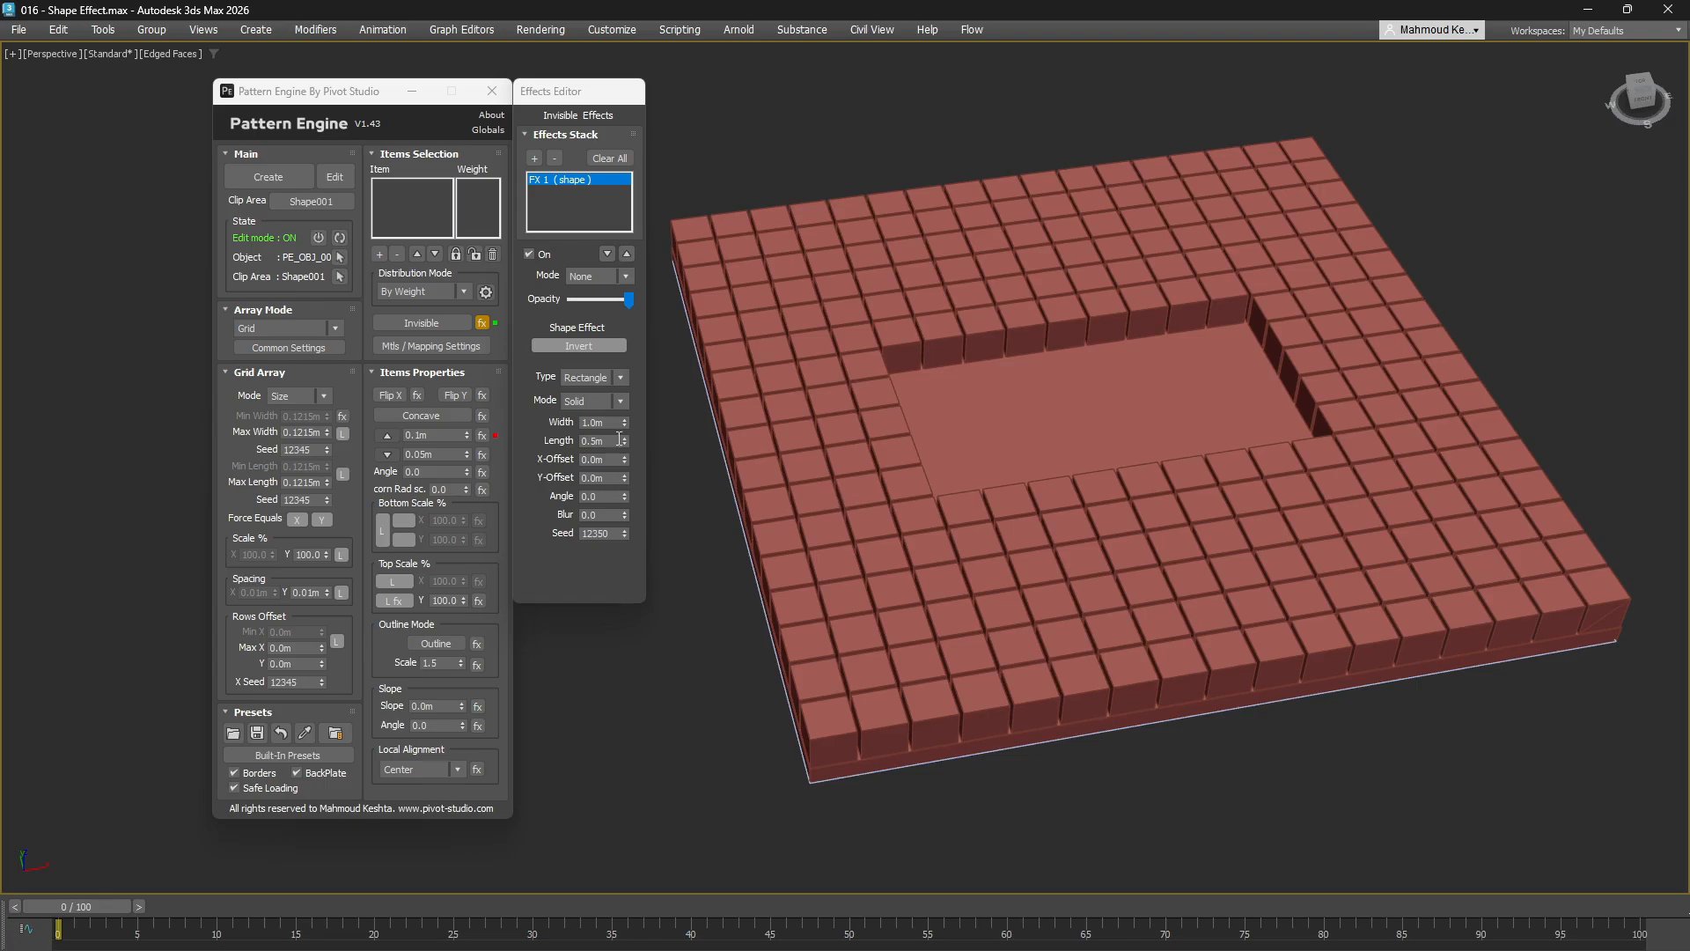
{"action": "double_click", "coordinate": [584, 441]}
{"action": "type", "text": "1"}
{"action": "key", "text": "Return"}
{"action": "left_click", "coordinate": [599, 346]}
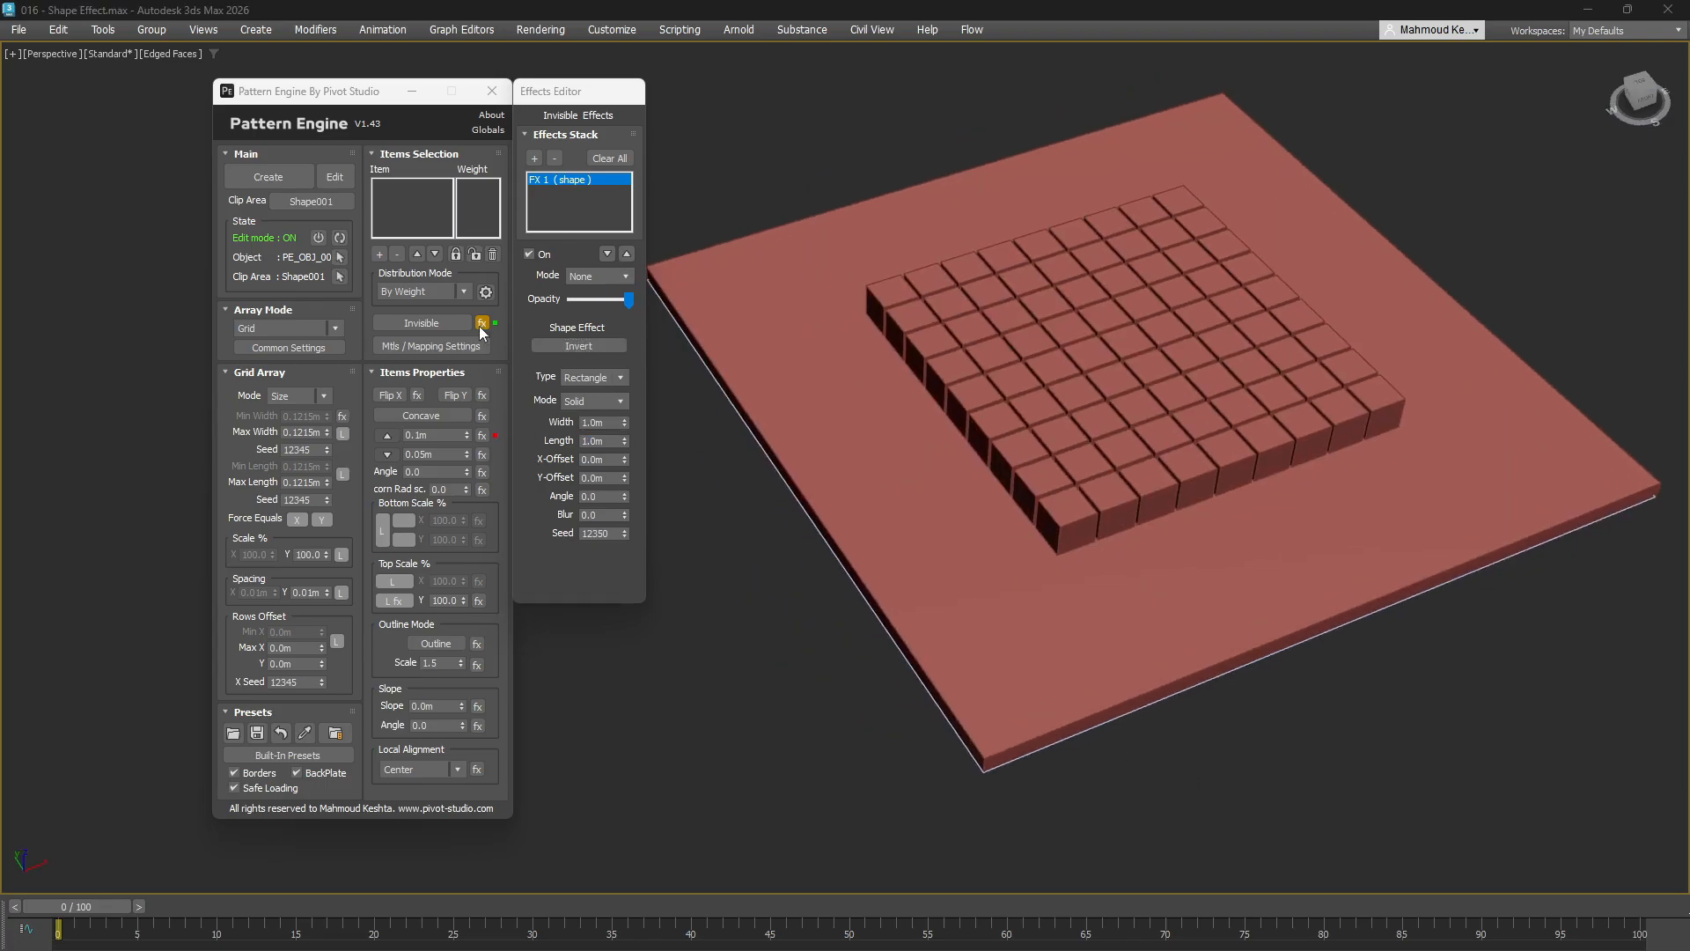
Step: Activate the convex depth effect instead of the invisible one, and set its shape type to Line with a blur of 20
{"action": "left_click", "coordinate": [482, 435]}
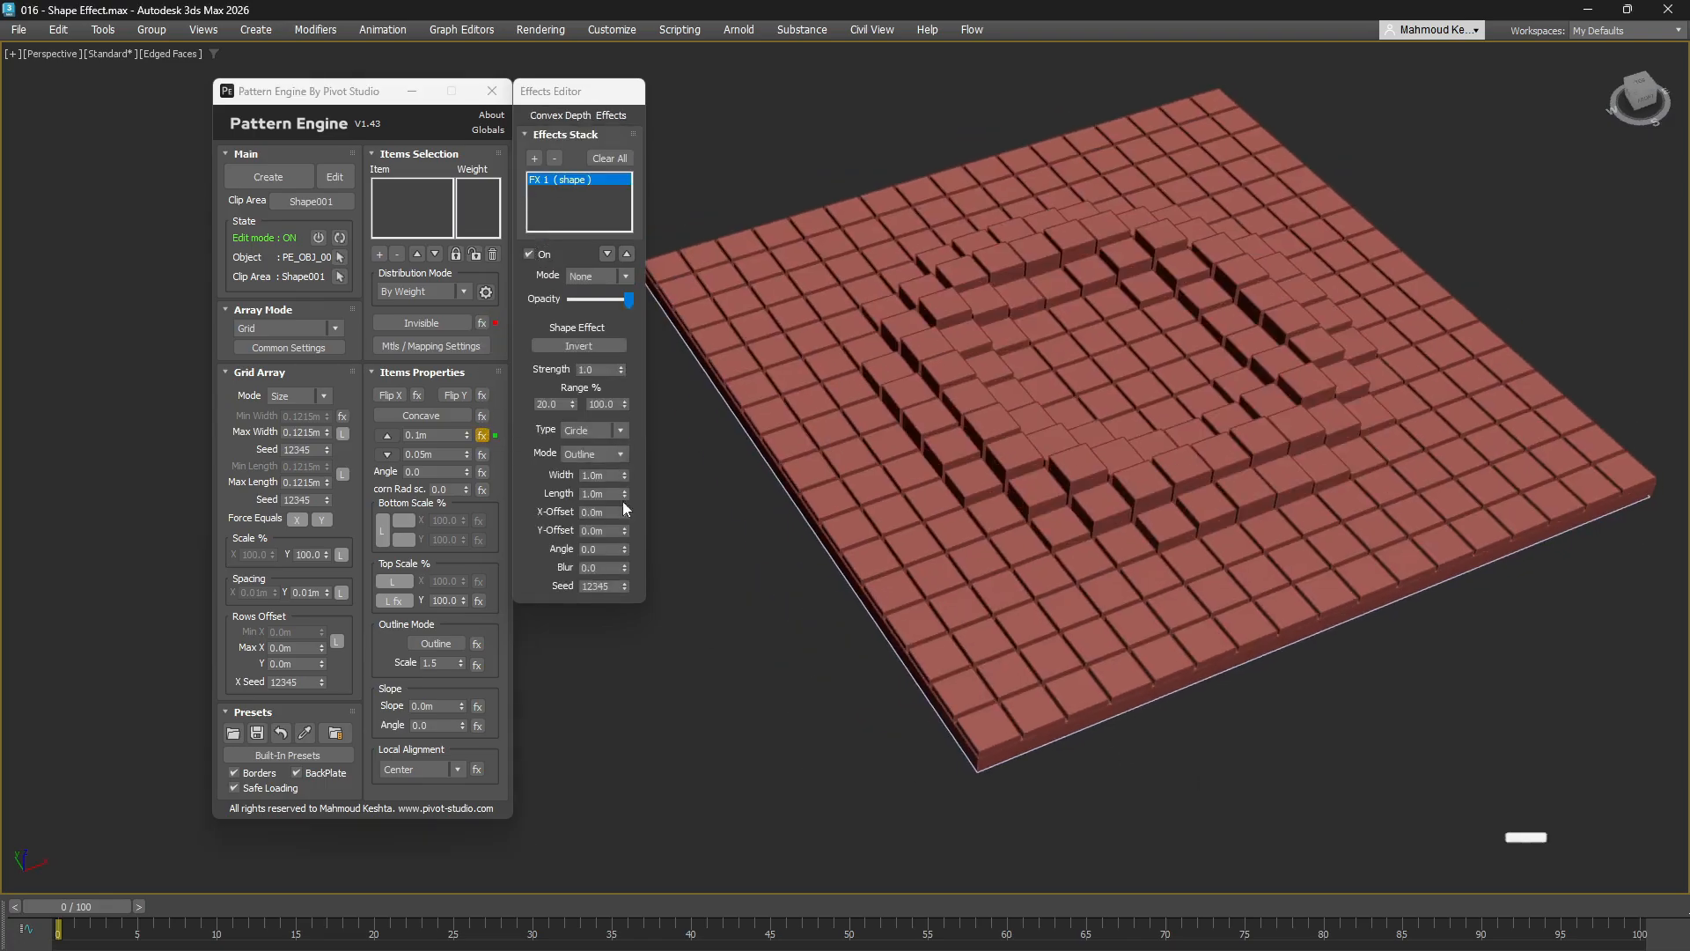
{"action": "left_click", "coordinate": [589, 433]}
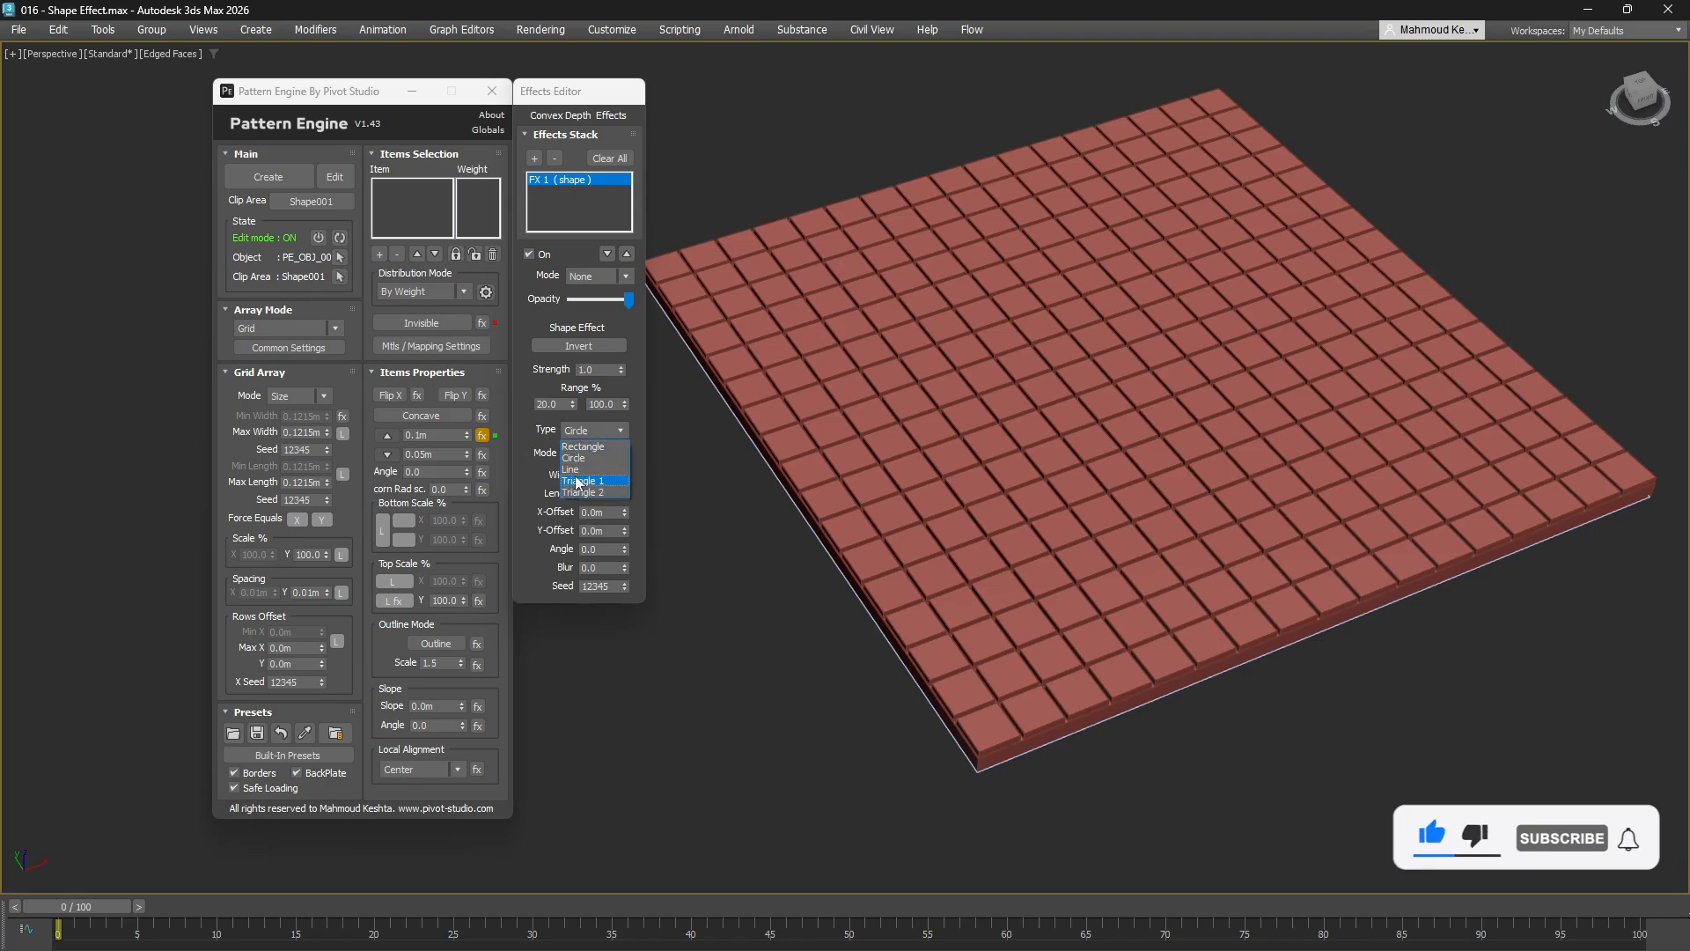
{"action": "left_click", "coordinate": [583, 478]}
{"action": "type", "text": "20"}
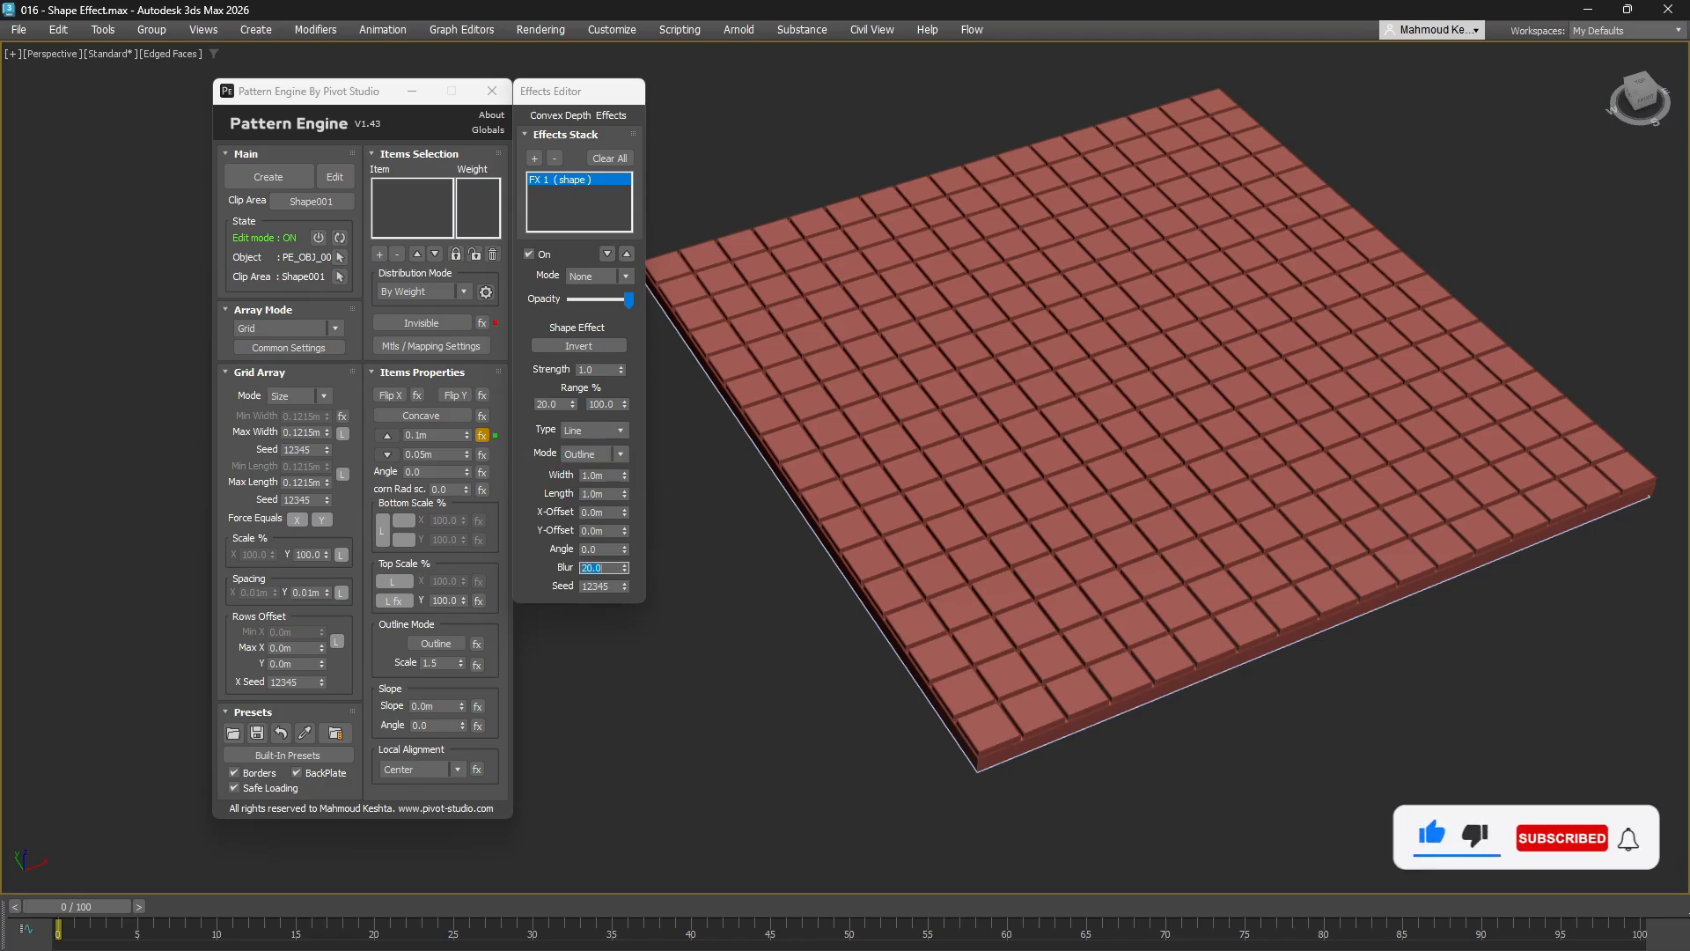
{"action": "key", "text": "Return"}
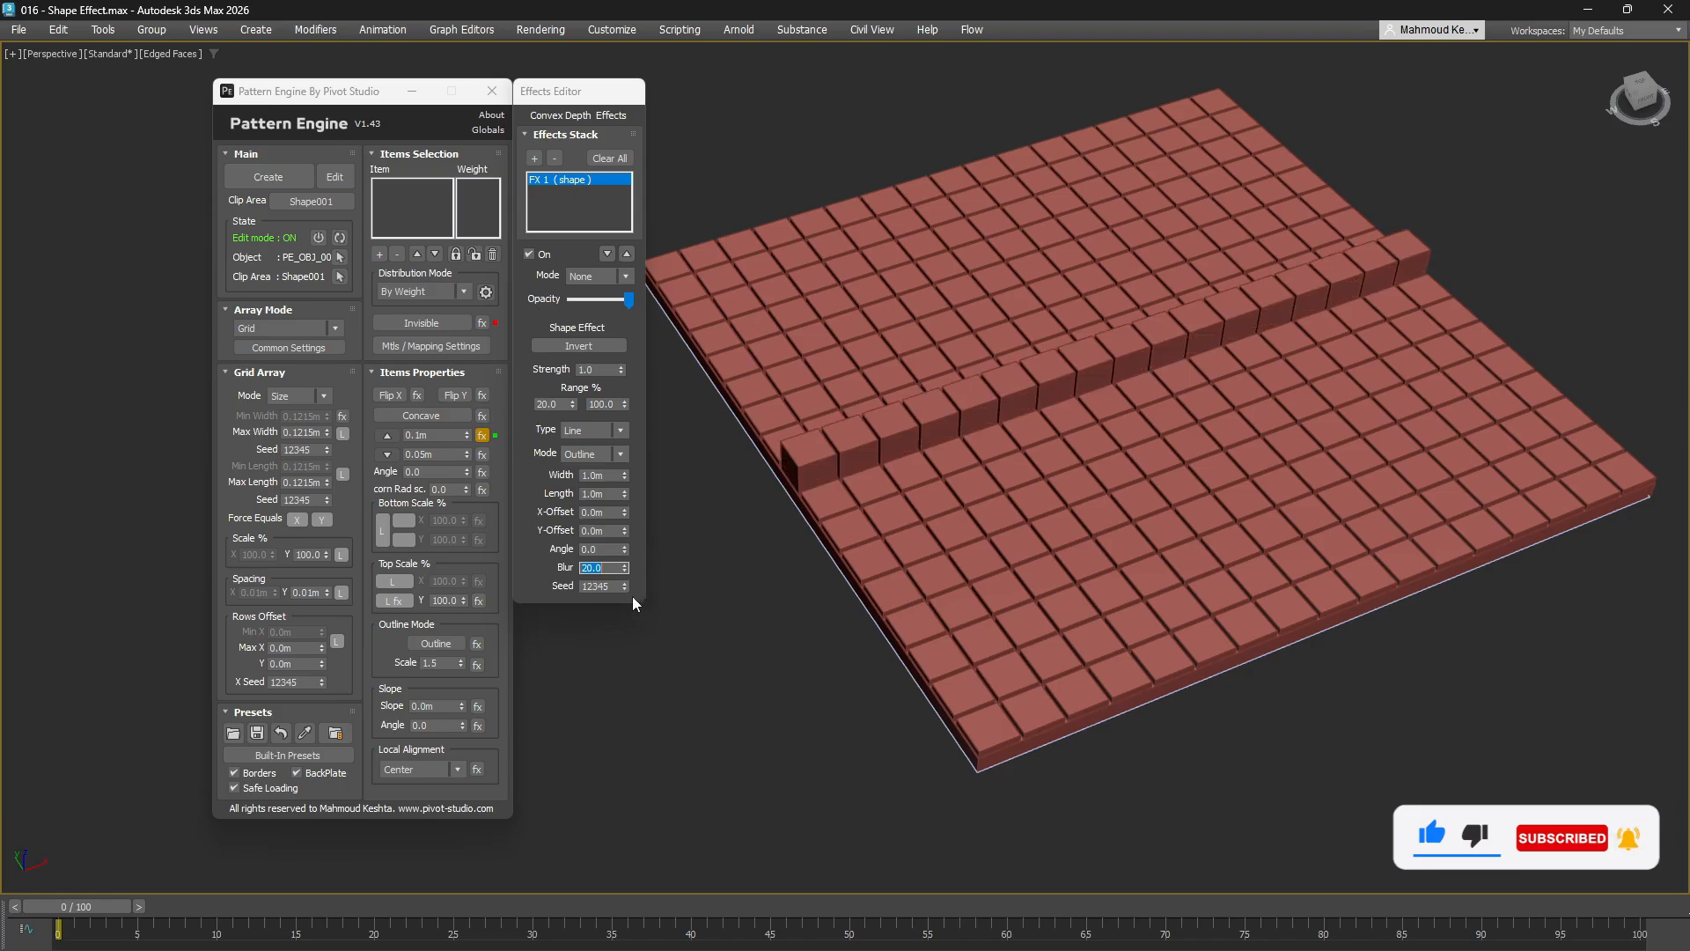
Step: Set the convex depth line's blur to 50 and its width to 0.5 m
{"action": "type", "text": "50"}
{"action": "key", "text": "Return"}
{"action": "middle_click_drag", "start_coordinate": [852, 454], "coordinate": [904, 475], "text": "alt"}
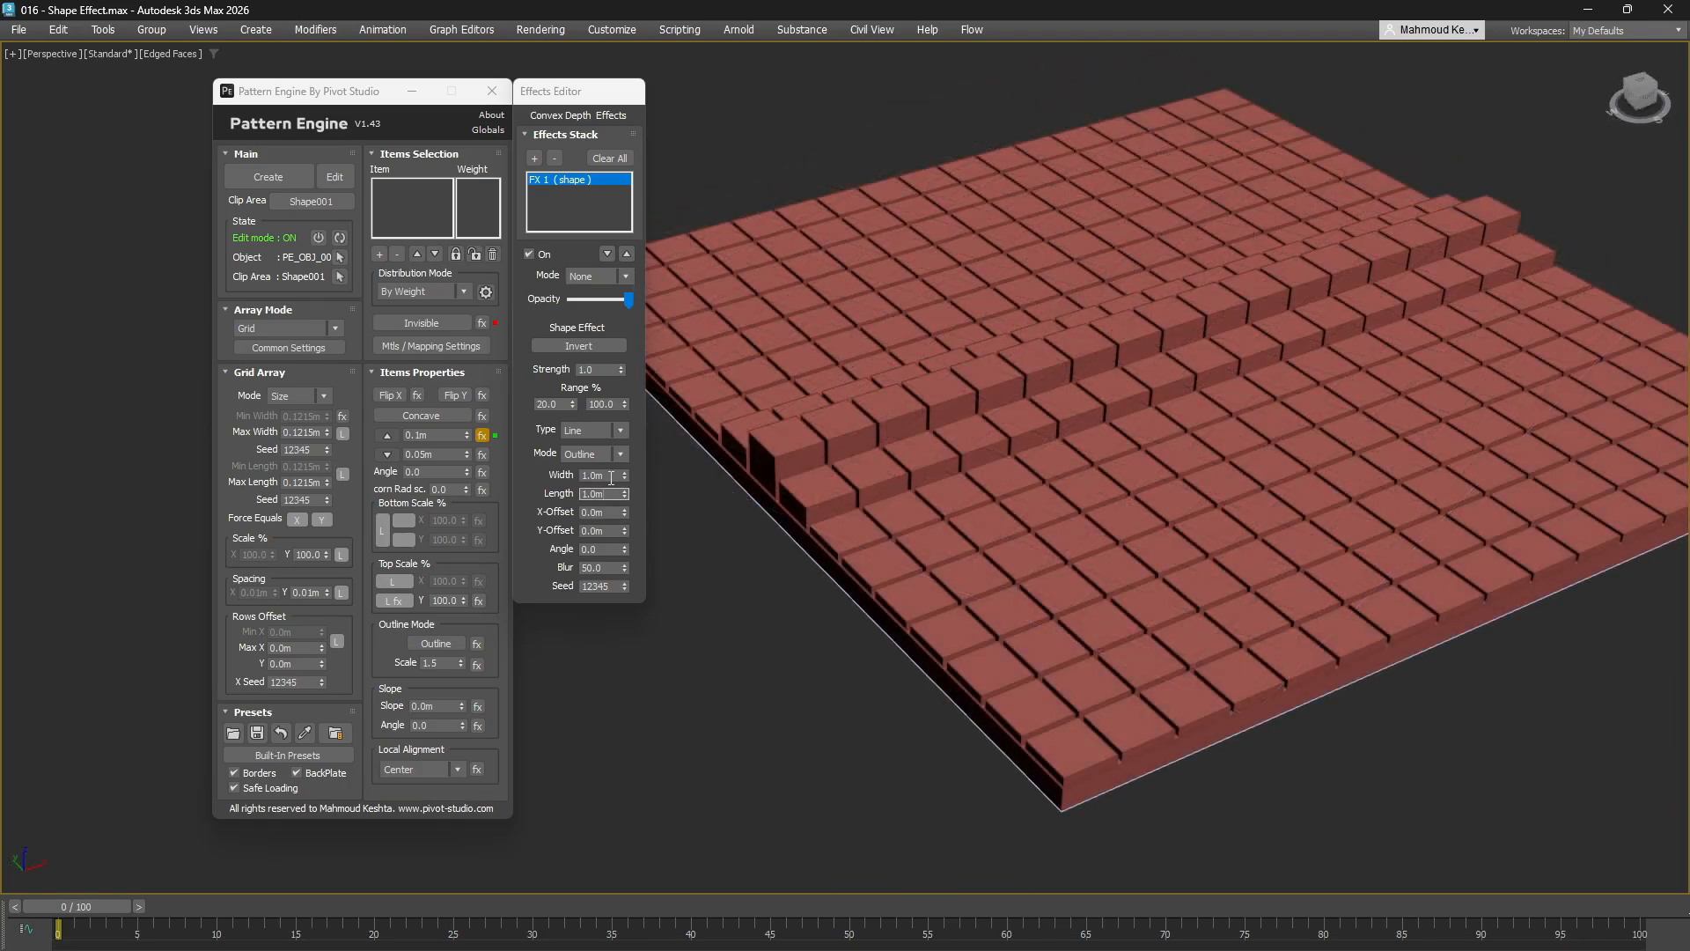
{"action": "left_click", "coordinate": [611, 475]}
{"action": "type", "text": "0.5"}
{"action": "key", "text": "Return"}
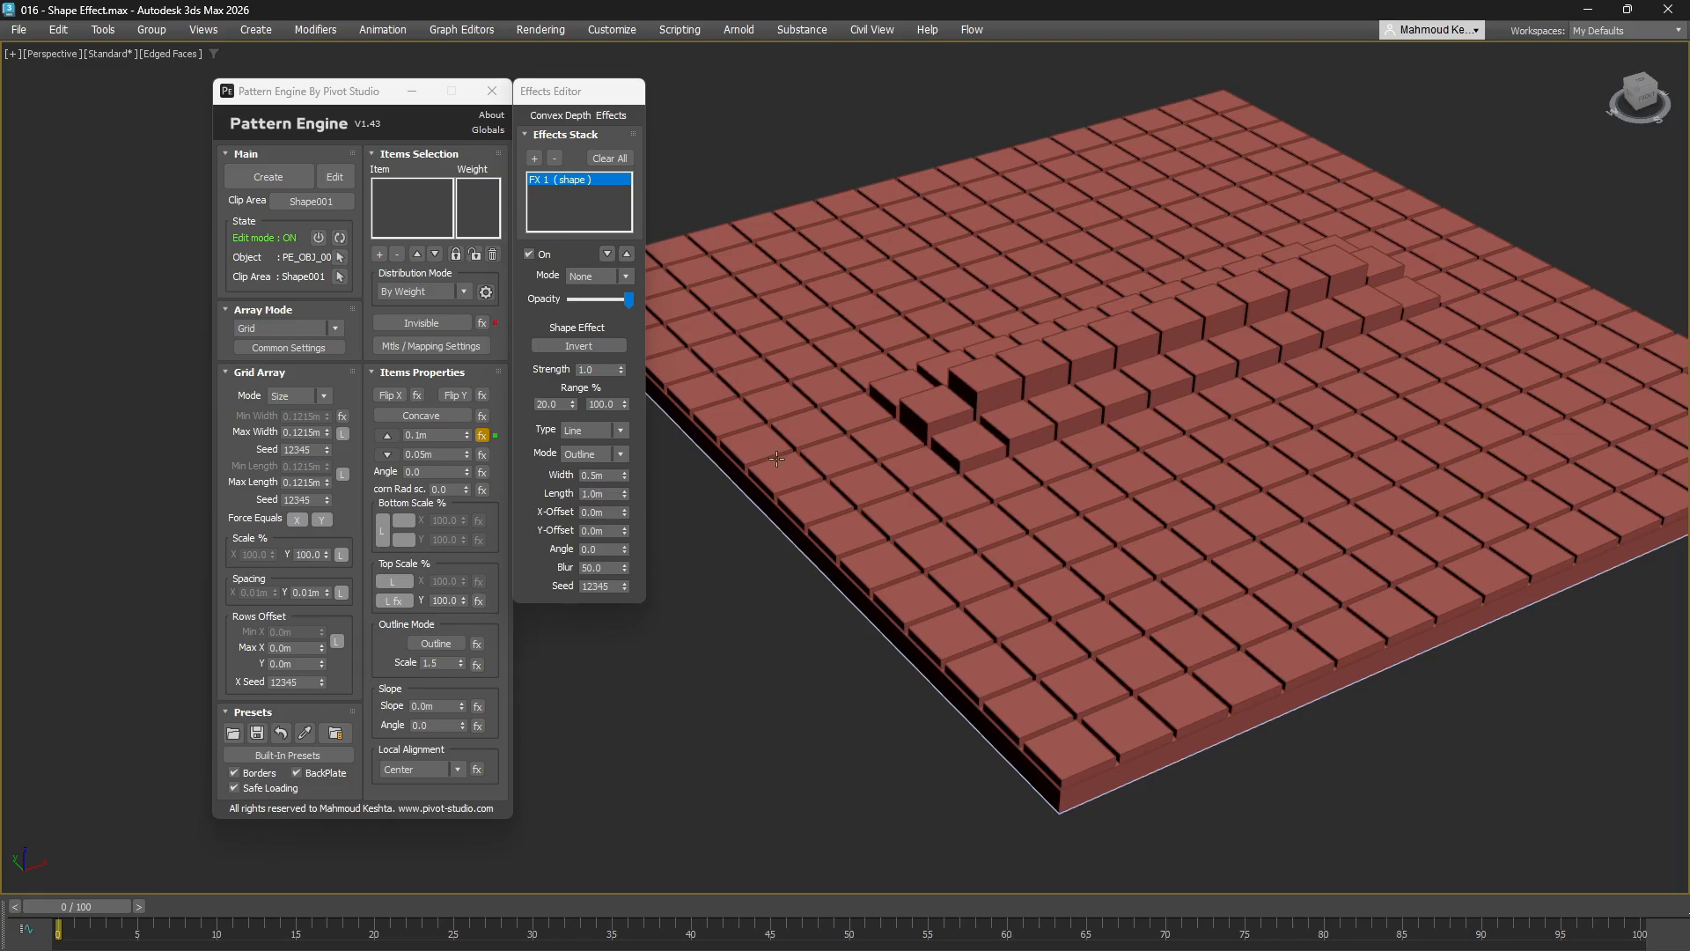
Step: Reduce the convex depth line's blur to 10 and set its width to 1.0 m
{"action": "scroll", "coordinate": [818, 484], "scroll_direction": "up", "scroll_amount": 1}
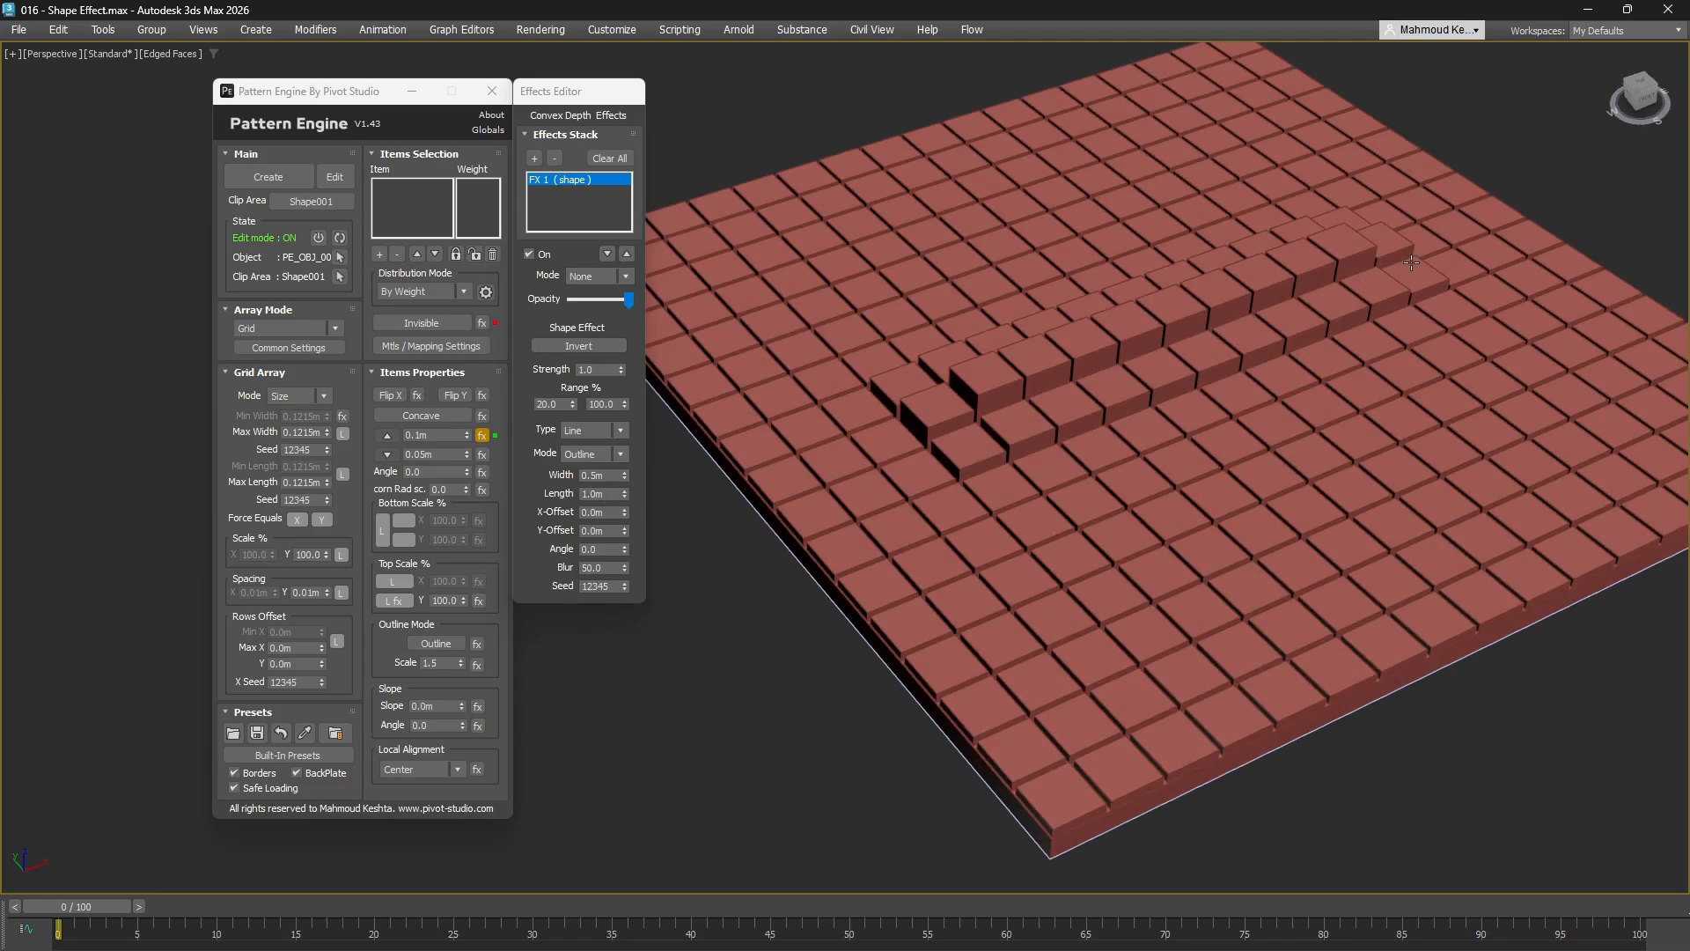
{"action": "double_click", "coordinate": [603, 570]}
{"action": "type", "text": "10"}
{"action": "key", "text": "Return"}
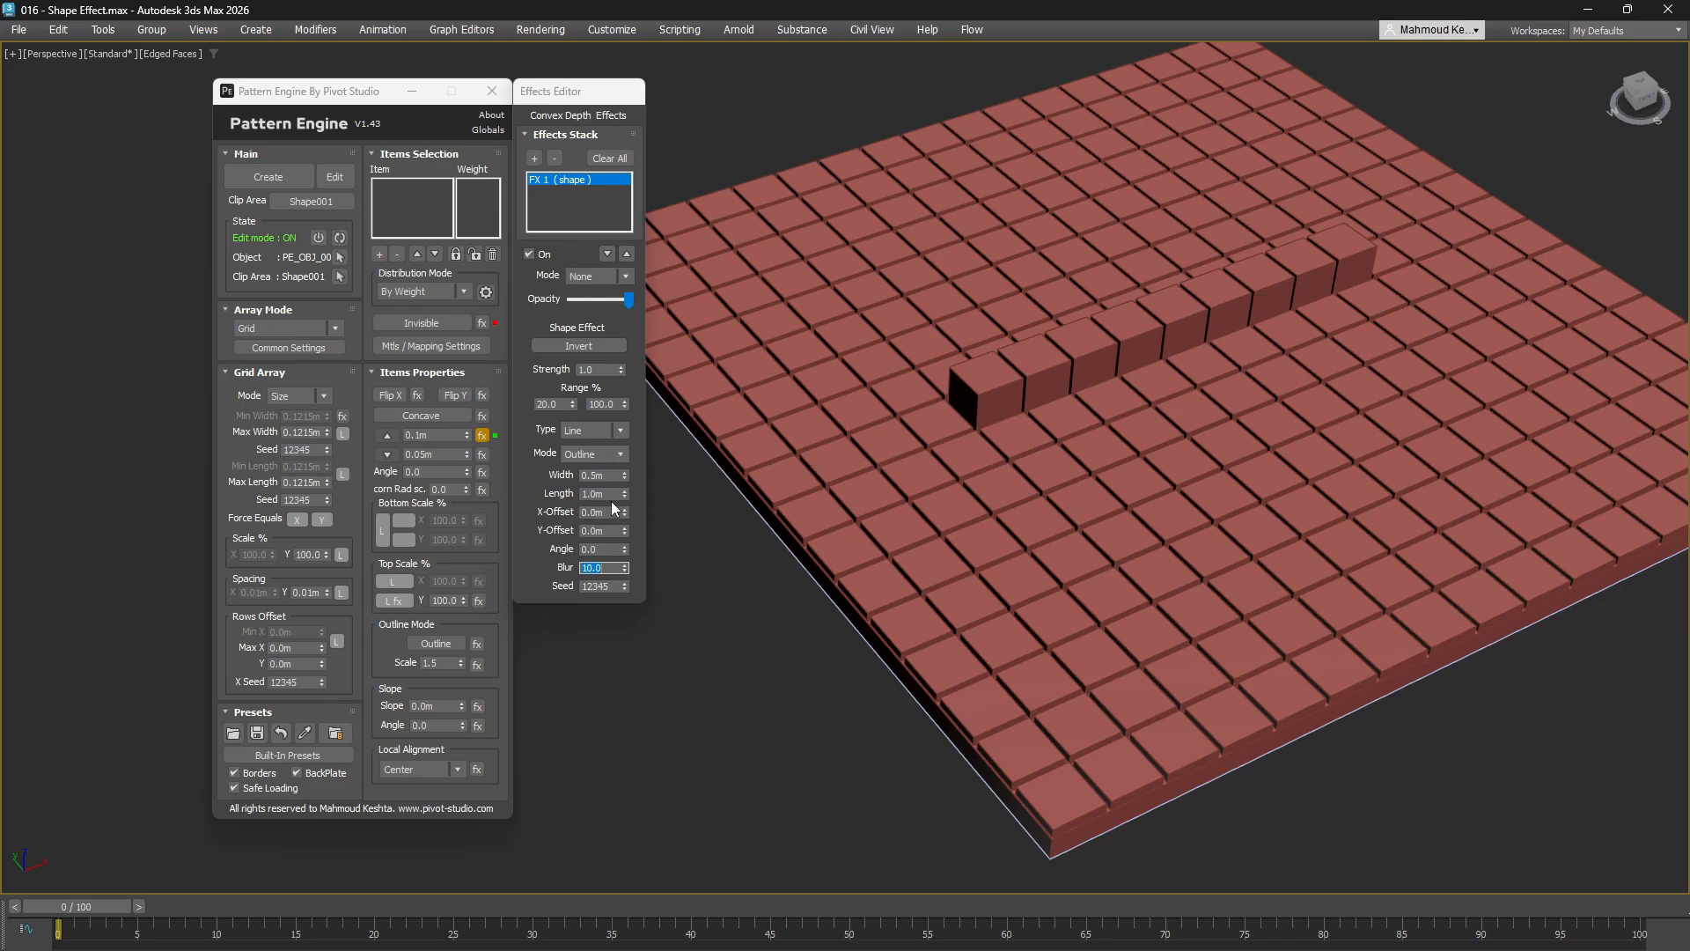
{"action": "double_click", "coordinate": [603, 476]}
{"action": "type", "text": "1"}
{"action": "key", "text": "Return"}
Step: Try a blur of 20 on the convex depth line, and raise it to 100
{"action": "double_click", "coordinate": [604, 568]}
{"action": "type", "text": "20"}
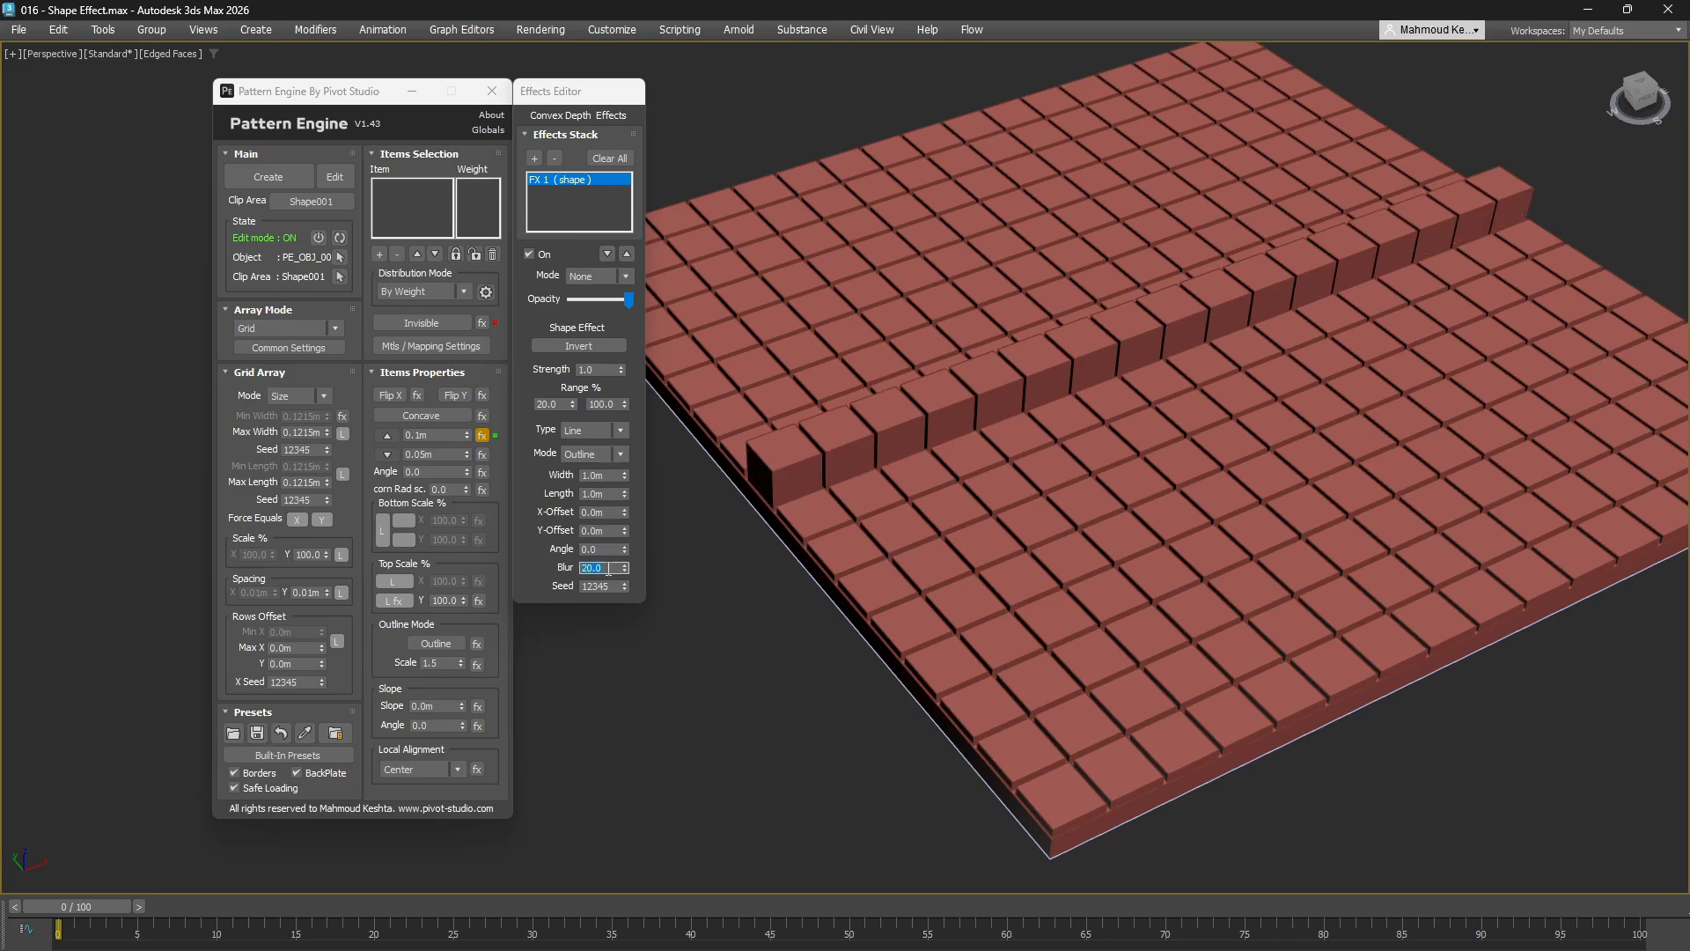
{"action": "type", "text": "100"}
{"action": "key", "text": "Return"}
{"action": "middle_click_drag", "start_coordinate": [916, 528], "coordinate": [1061, 420], "text": "alt"}
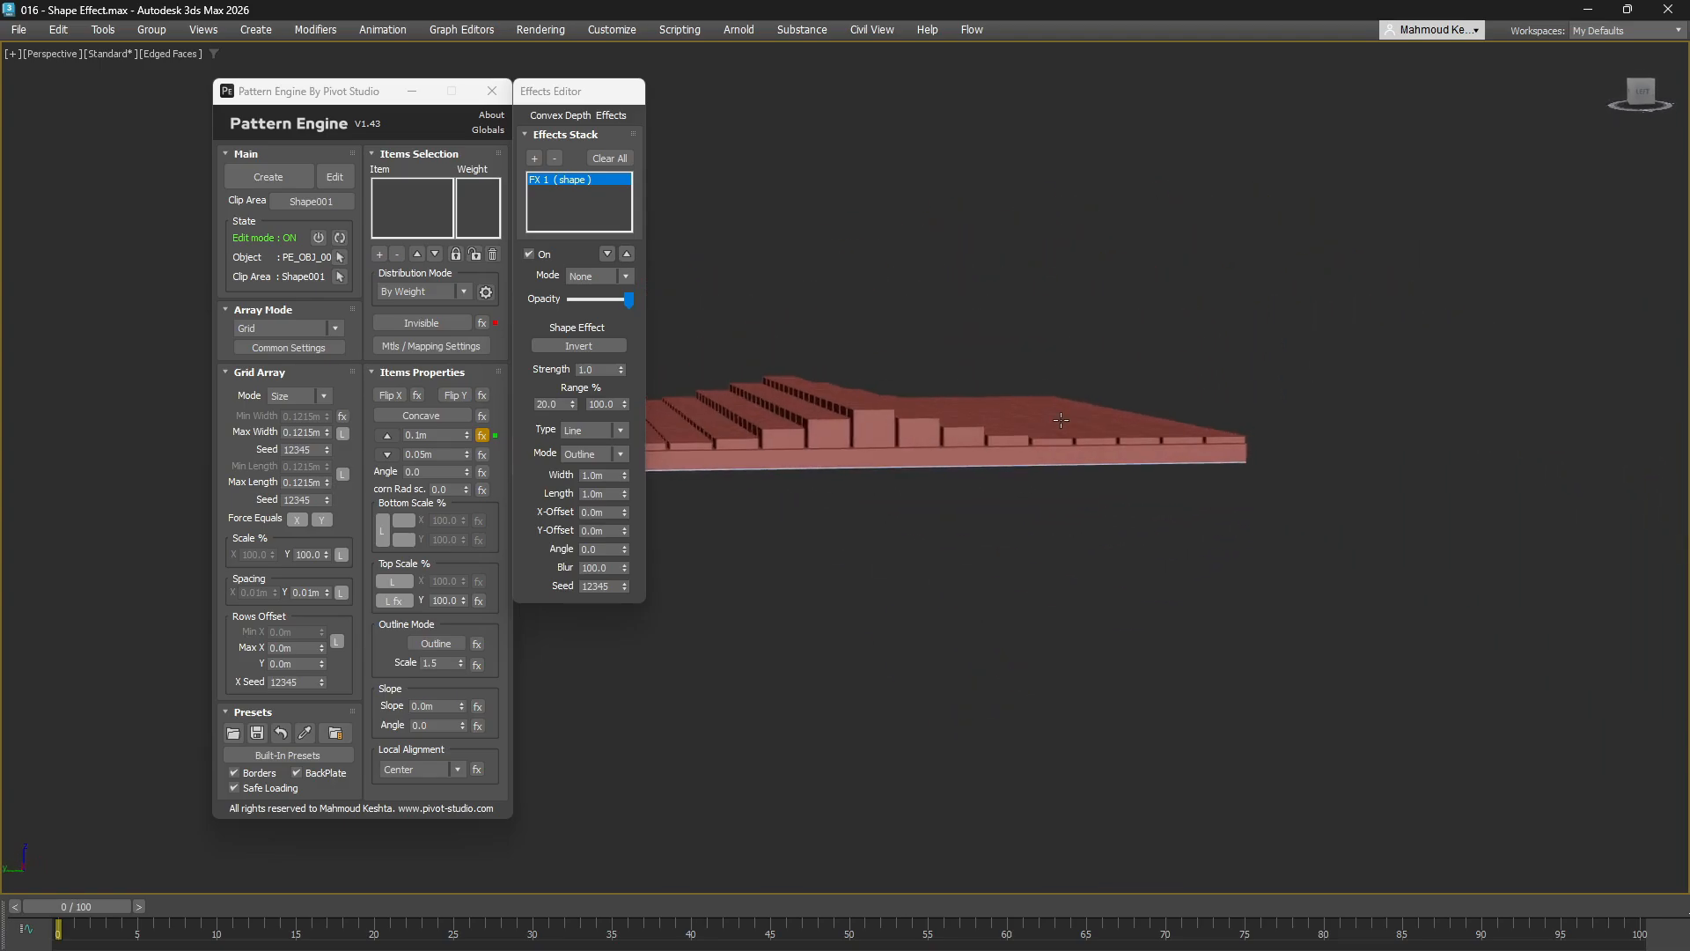